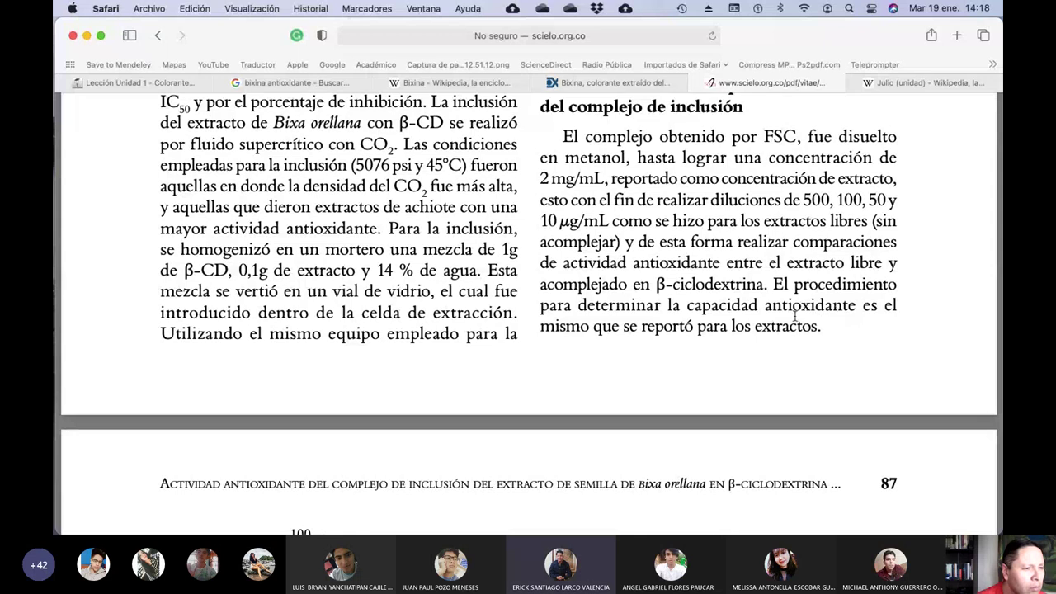
# - Read the Bixa orellana paper's results: DPPH inhibition in Figure 2, Table 2, and the FTIR, DSC and NMR characterization of the inclusion complex
pyautogui.scroll(-5, 778, 313)
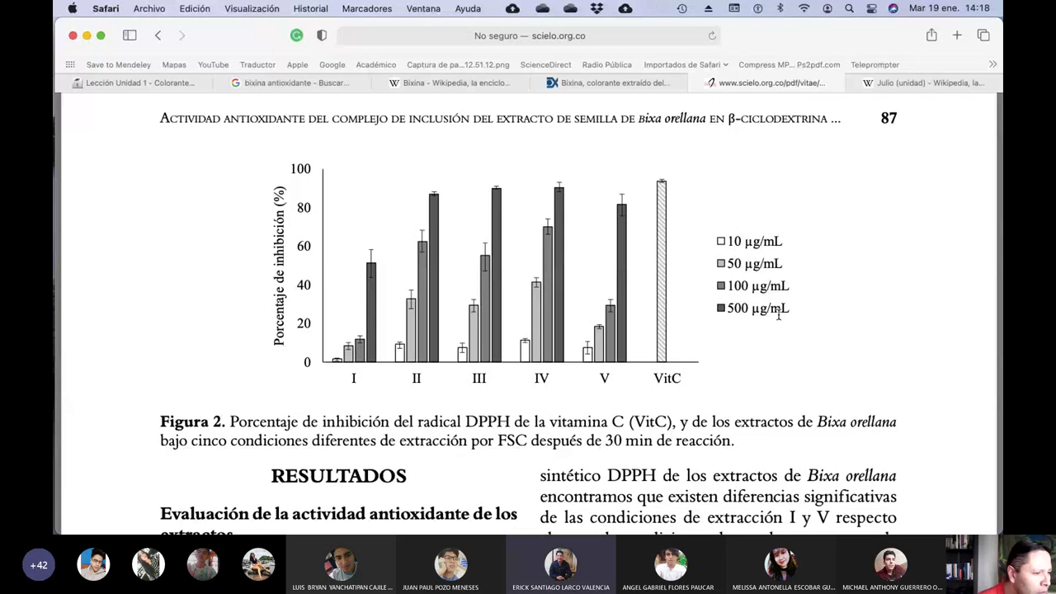
pyautogui.scroll(-10, 648, 344)
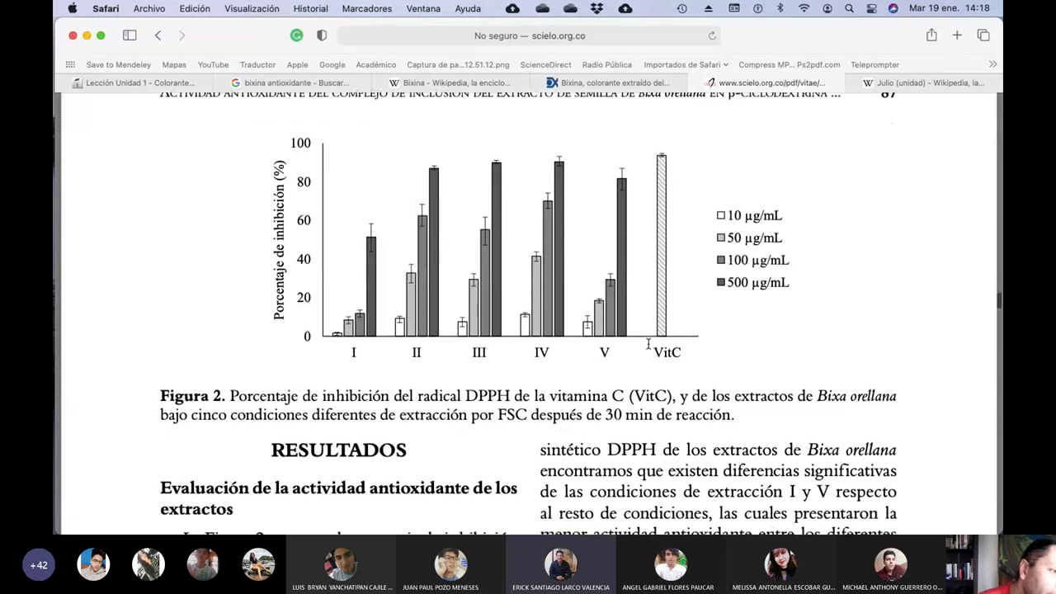
pyautogui.scroll(-4, 648, 345)
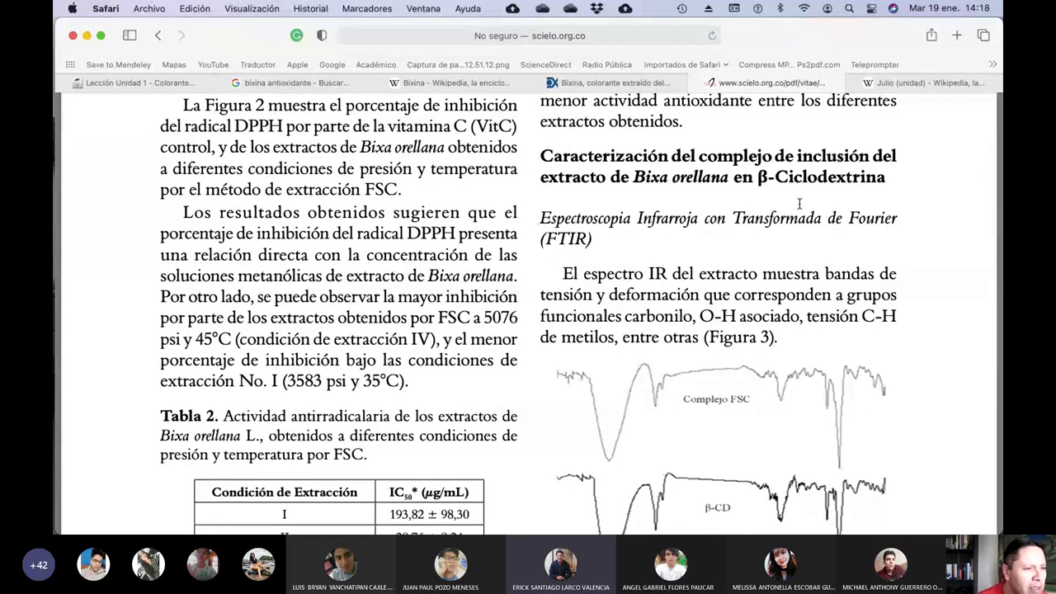
pyautogui.scroll(-3, 799, 203)
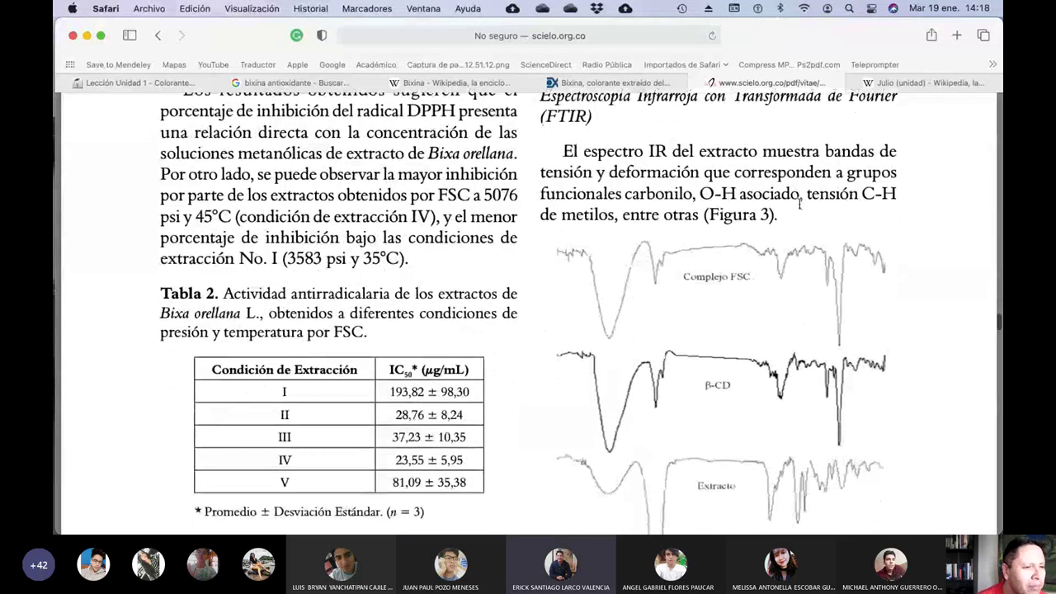
pyautogui.scroll(-3, 799, 203)
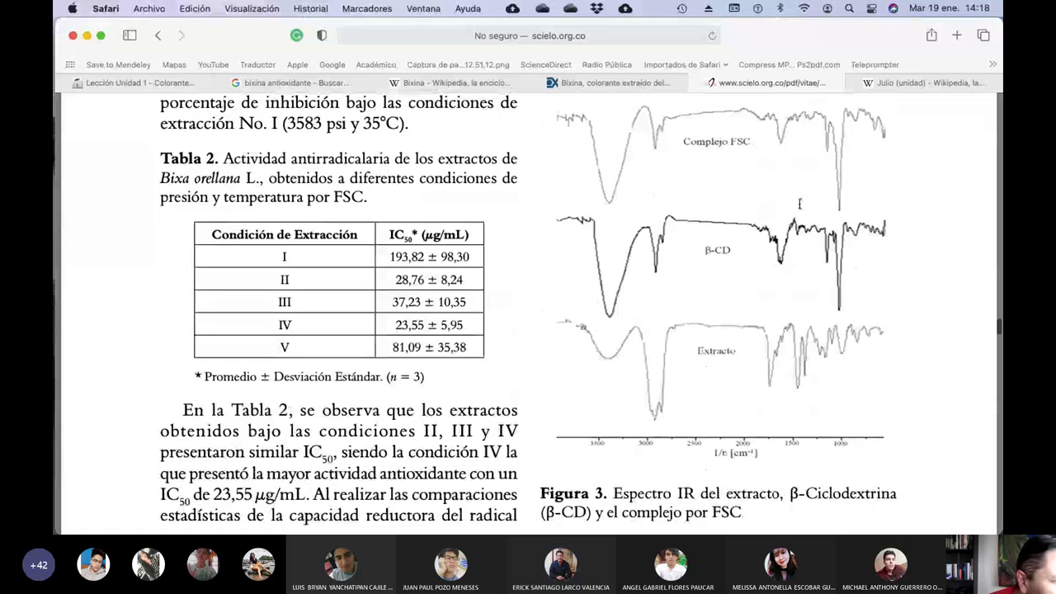
pyautogui.scroll(-9, 798, 203)
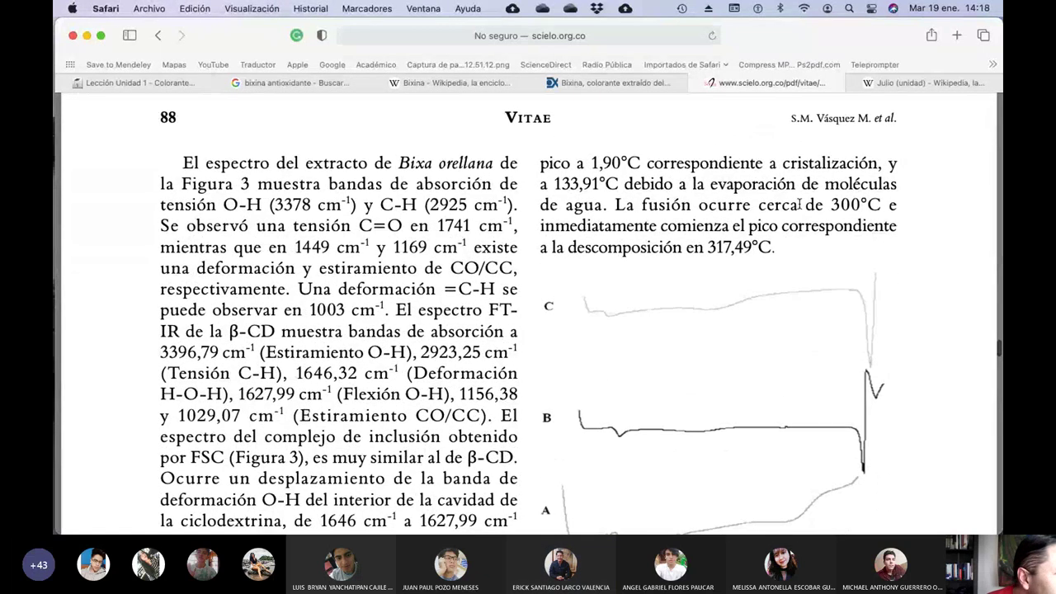
pyautogui.scroll(5, 799, 203)
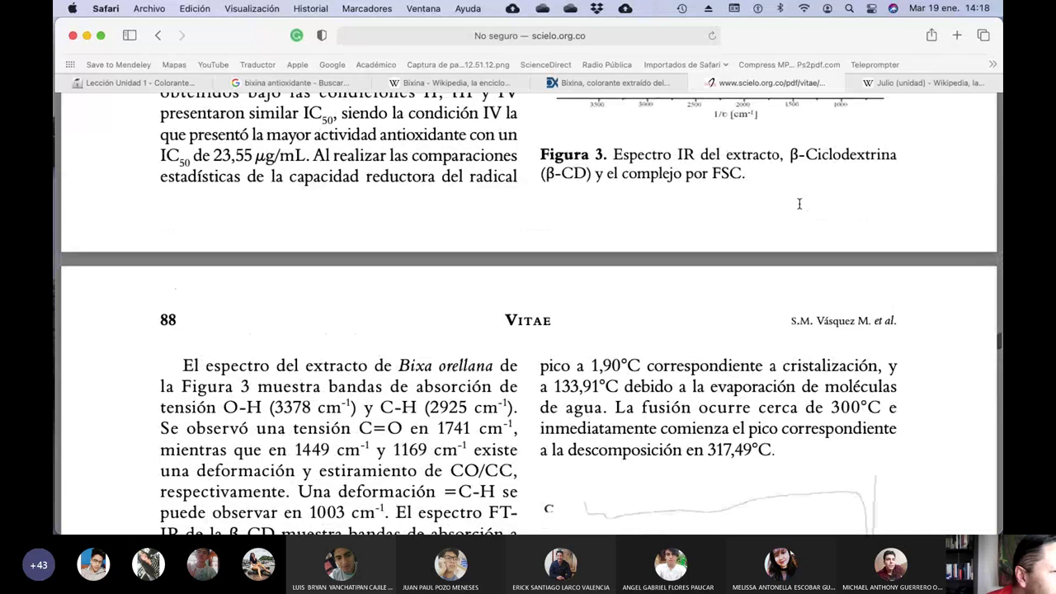
pyautogui.scroll(-4, 799, 203)
pyautogui.scroll(-3, 798, 203)
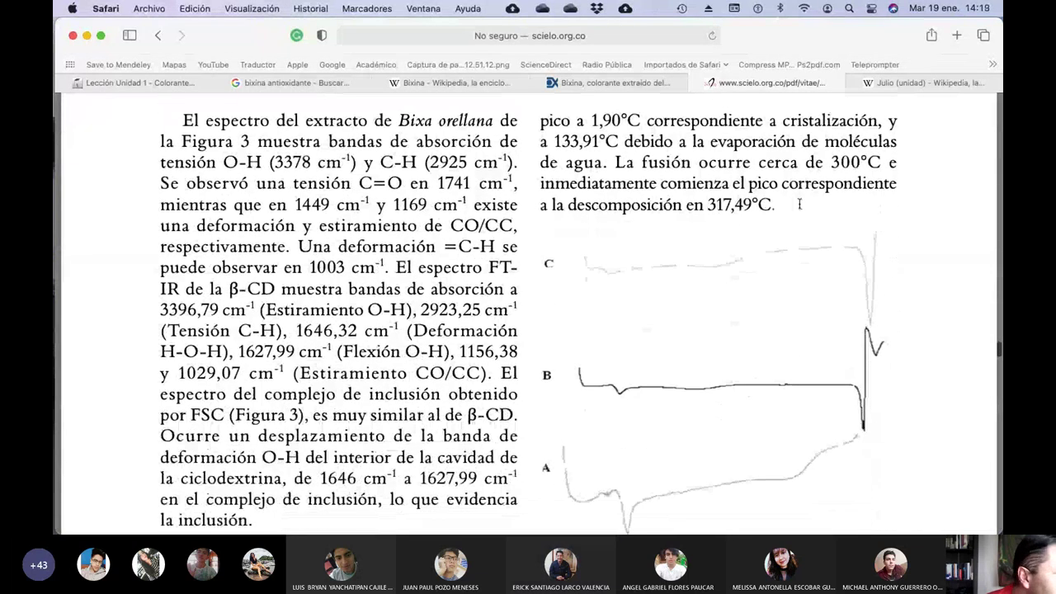
pyautogui.scroll(-9, 799, 203)
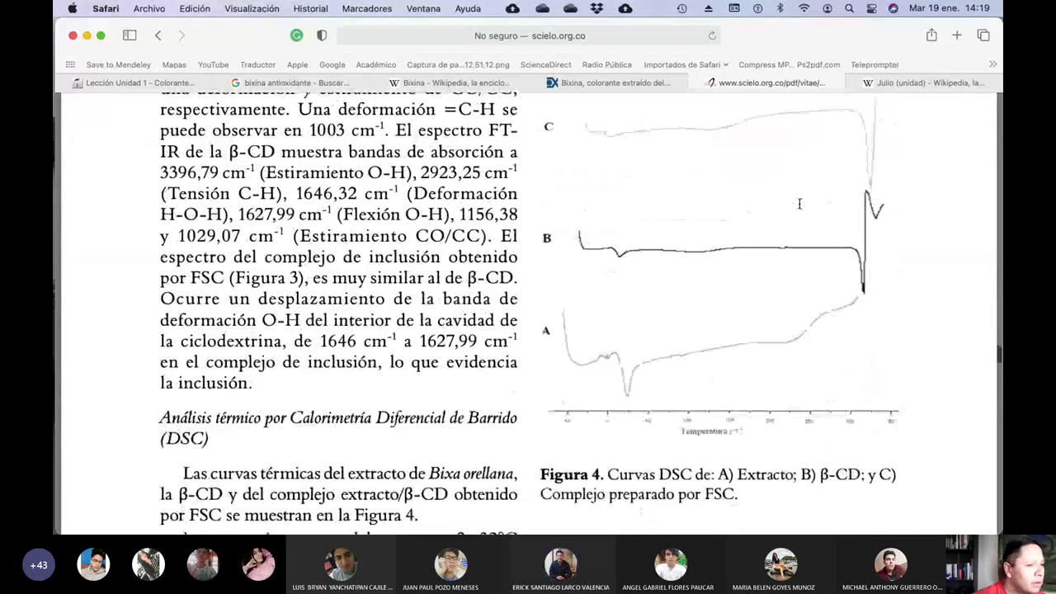
pyautogui.scroll(-20, 799, 203)
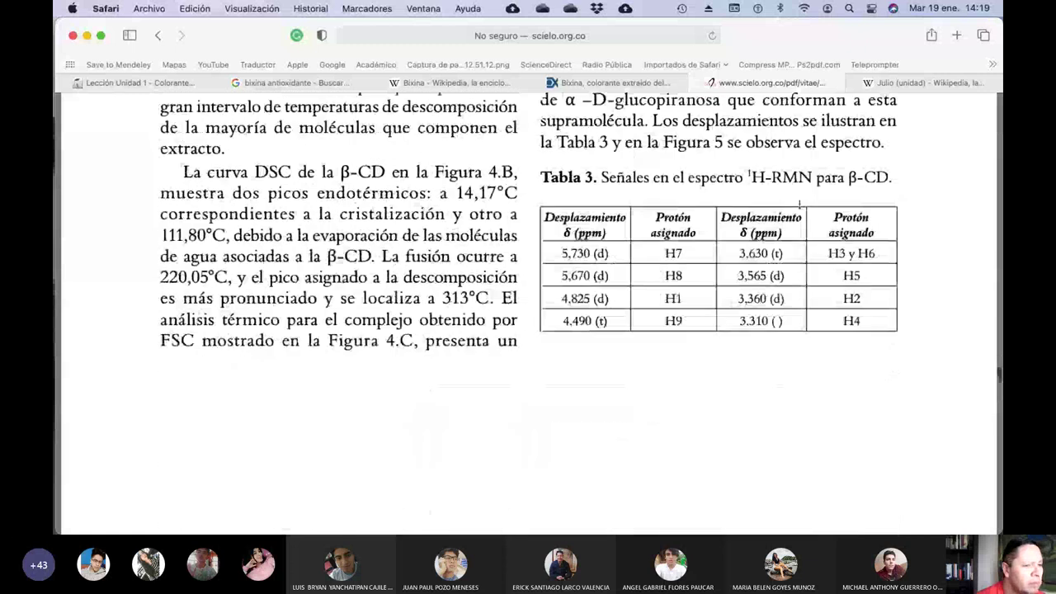
pyautogui.scroll(-9, 799, 203)
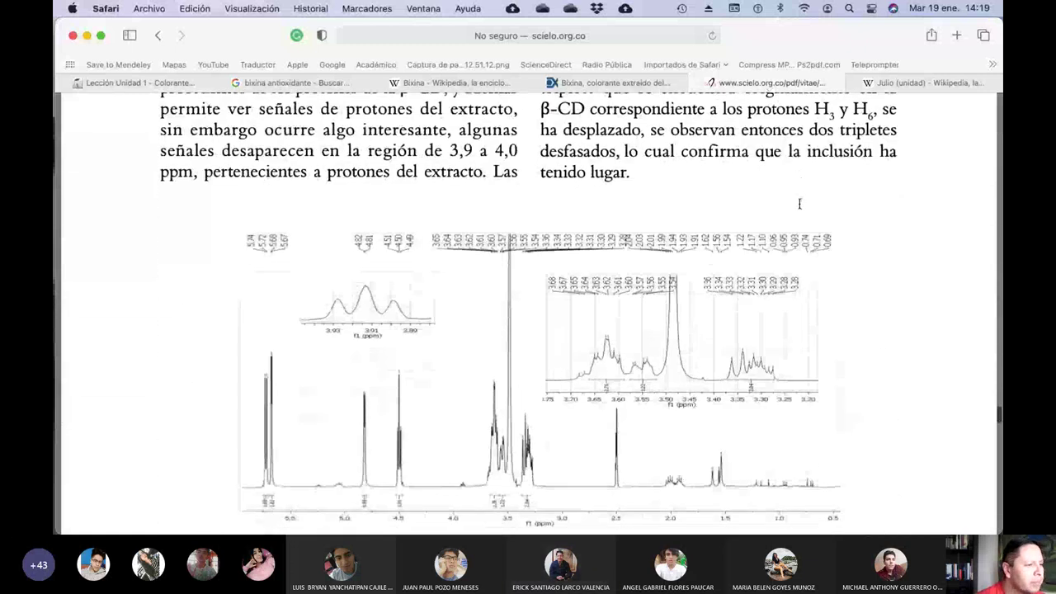
pyautogui.scroll(6, 798, 203)
pyautogui.scroll(-6, 798, 203)
pyautogui.scroll(-10, 799, 203)
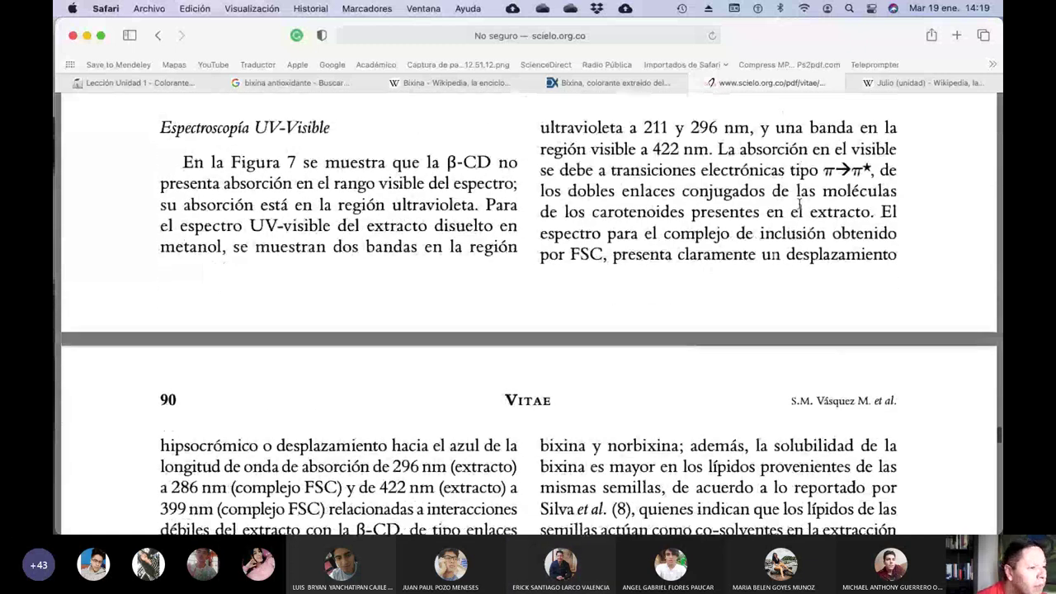
# - Review the paper's UV-Visible results, the inclusion complex's antioxidant capacity, the discussion and the conclusions
pyautogui.scroll(-5, 799, 203)
pyautogui.scroll(-10, 799, 203)
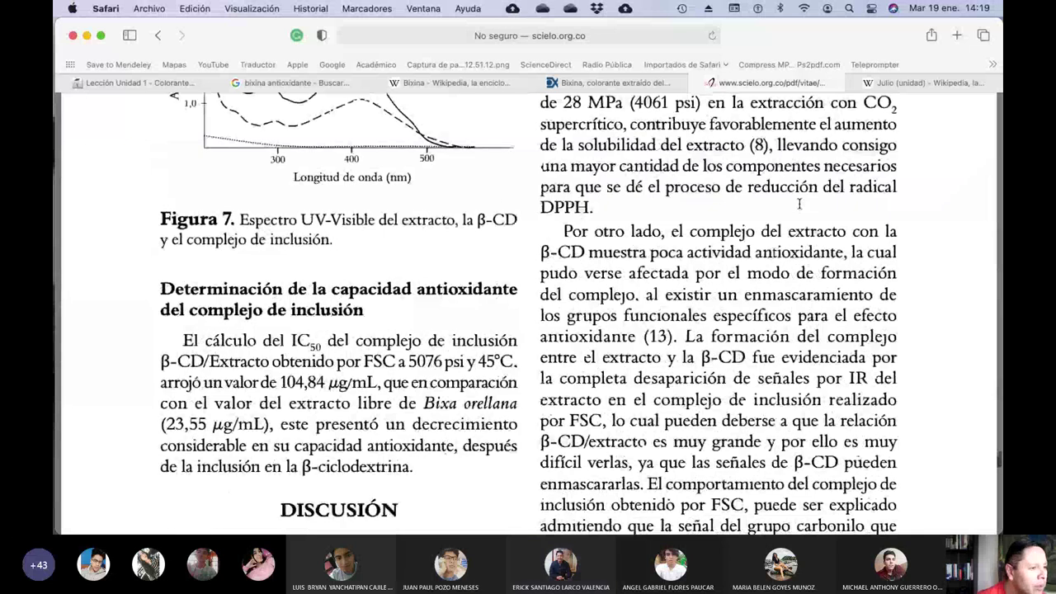
pyautogui.scroll(-6, 799, 203)
pyautogui.scroll(-15, 799, 203)
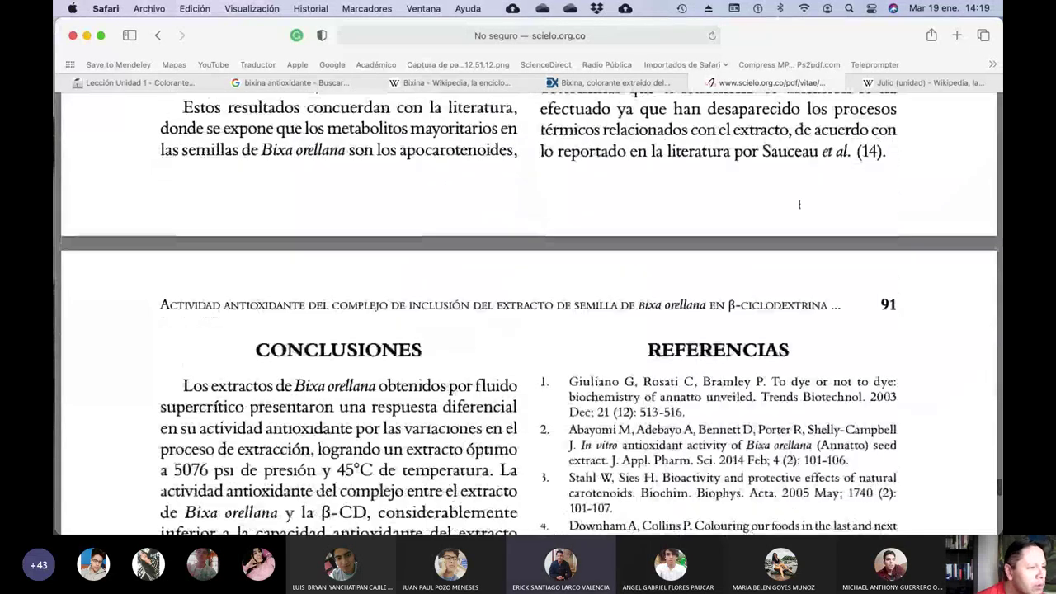
pyautogui.scroll(-3, 798, 203)
pyautogui.scroll(1, 799, 203)
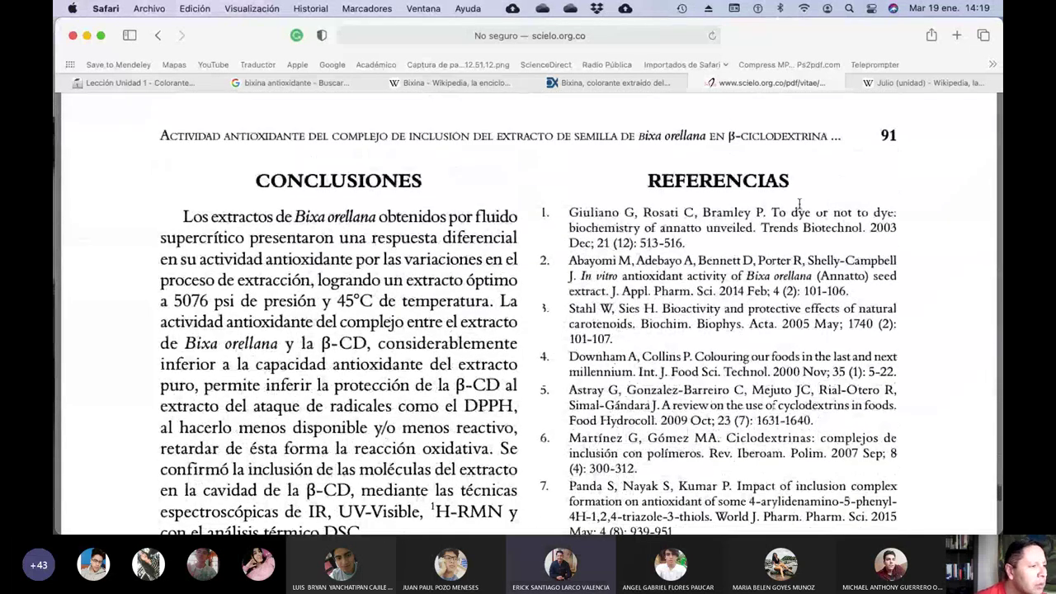
pyautogui.scroll(-3, 798, 203)
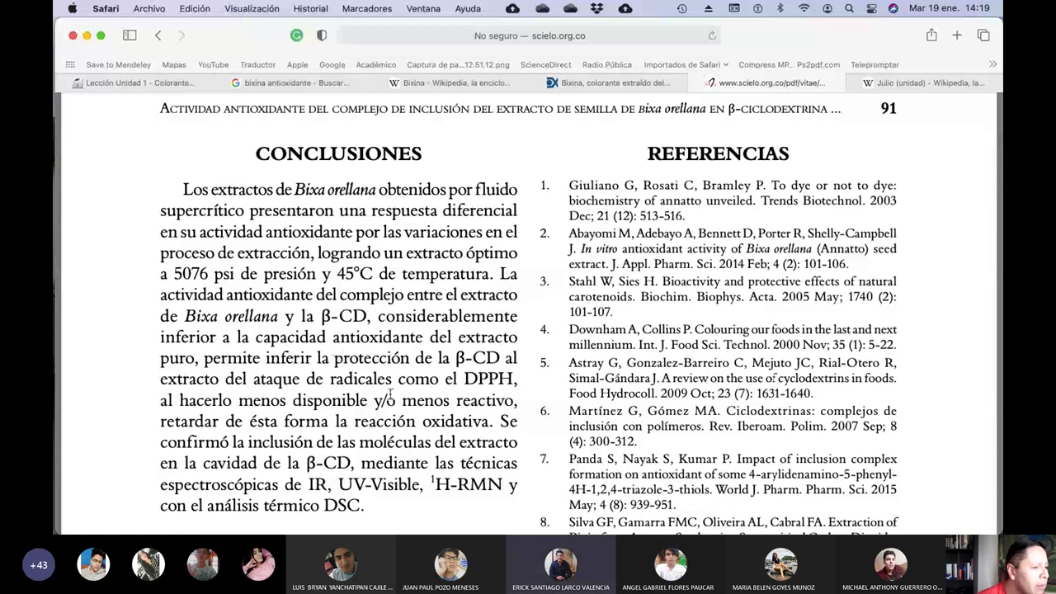
pyautogui.scroll(-1, 389, 394)
pyautogui.scroll(-5, 390, 394)
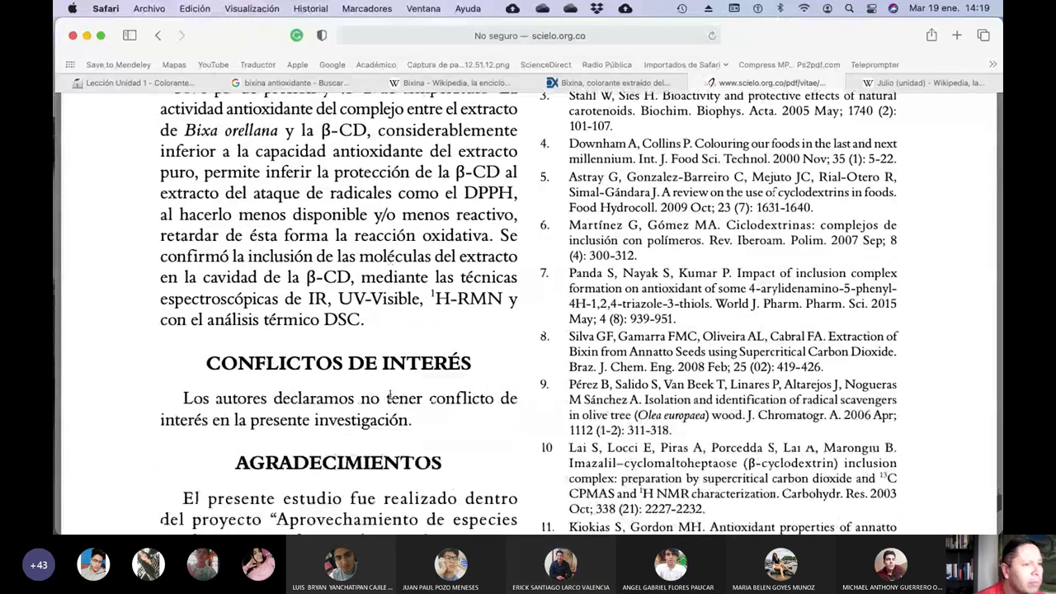
pyautogui.scroll(2, 388, 395)
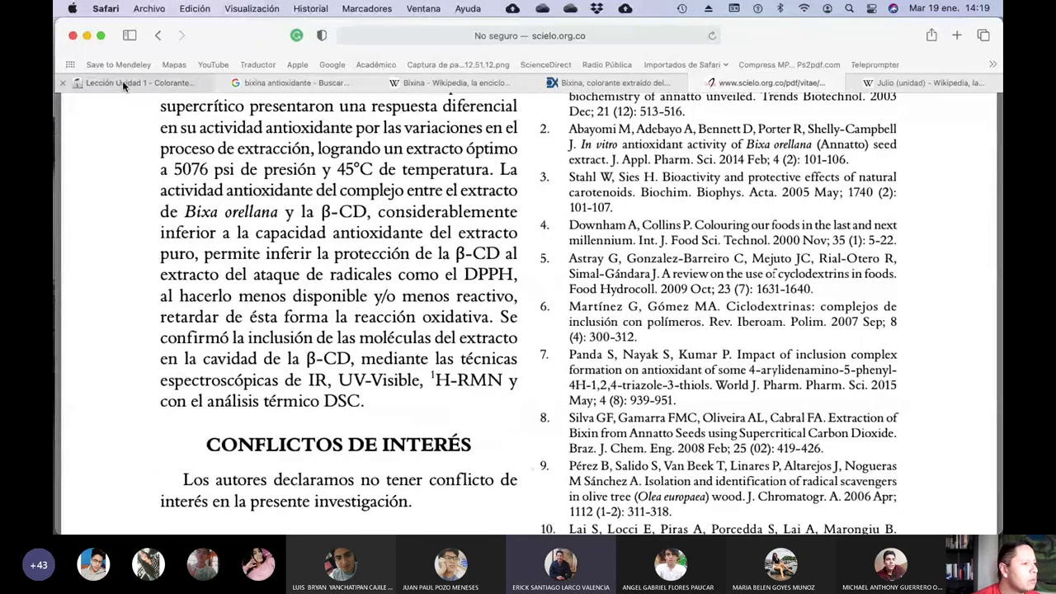
# - Return to the Lección Unidad 1 quiz and, in the multiple-choice question's editing form, set the grade of choice 1, "Norbixina y bixina", to 100%
pyautogui.click(132, 82)
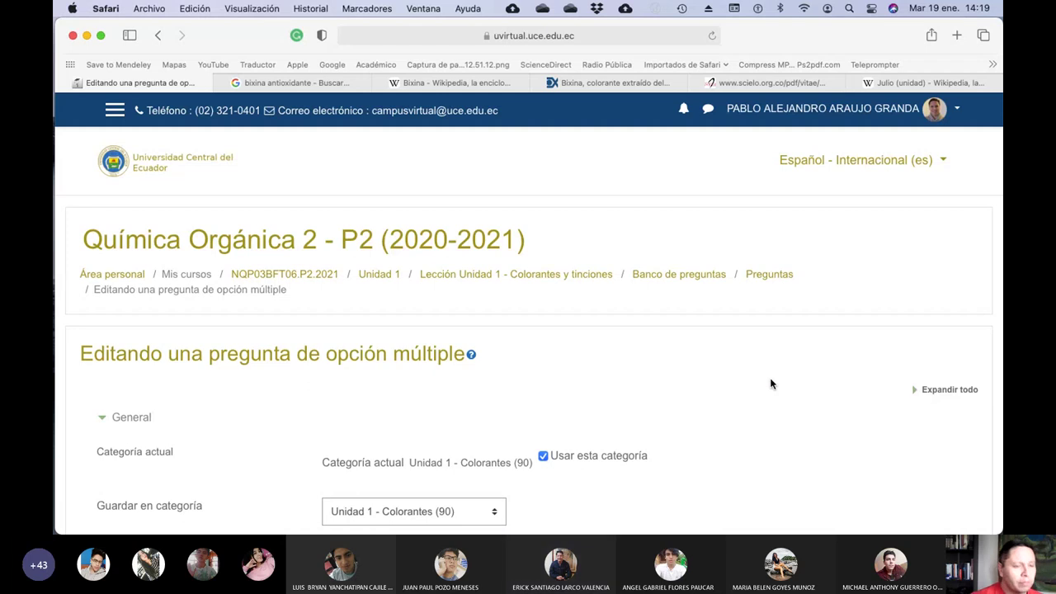
pyautogui.scroll(-5, 783, 363)
pyautogui.scroll(1, 813, 314)
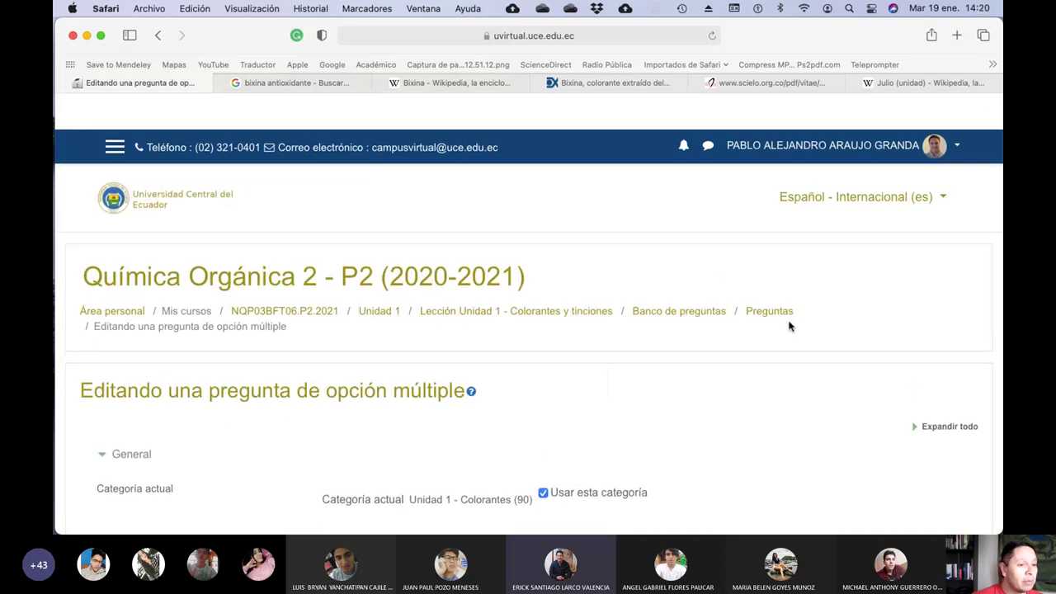
pyautogui.scroll(-2, 789, 327)
pyautogui.scroll(-10, 789, 328)
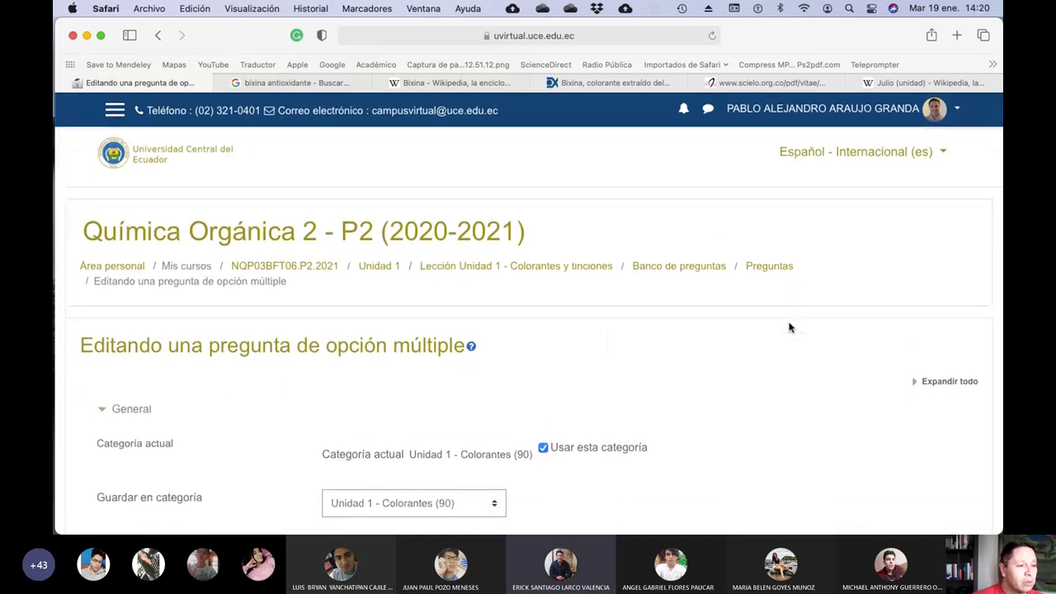
pyautogui.scroll(-12, 789, 328)
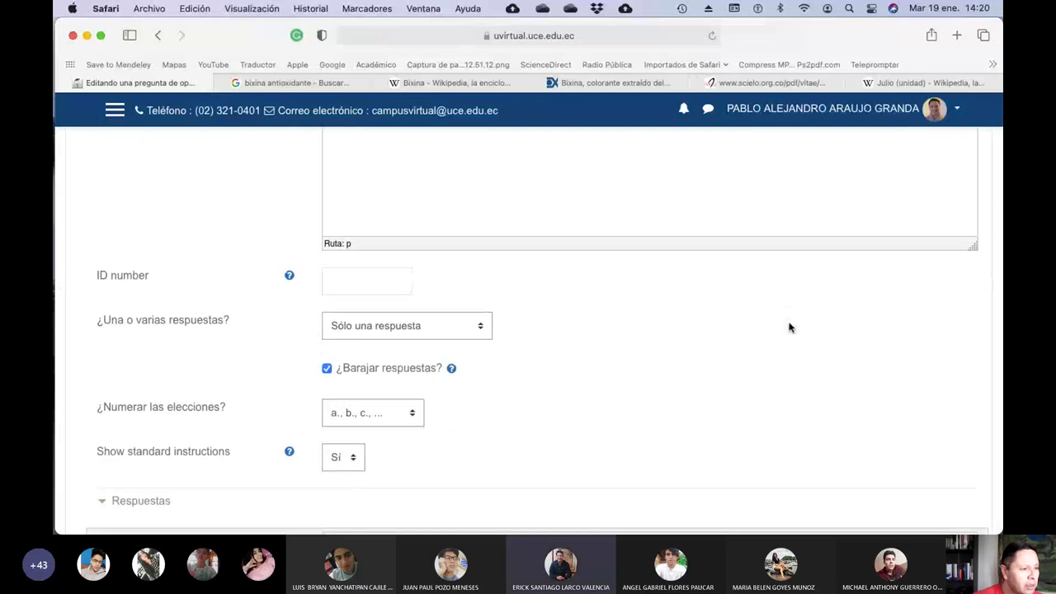
pyautogui.scroll(-2, 789, 328)
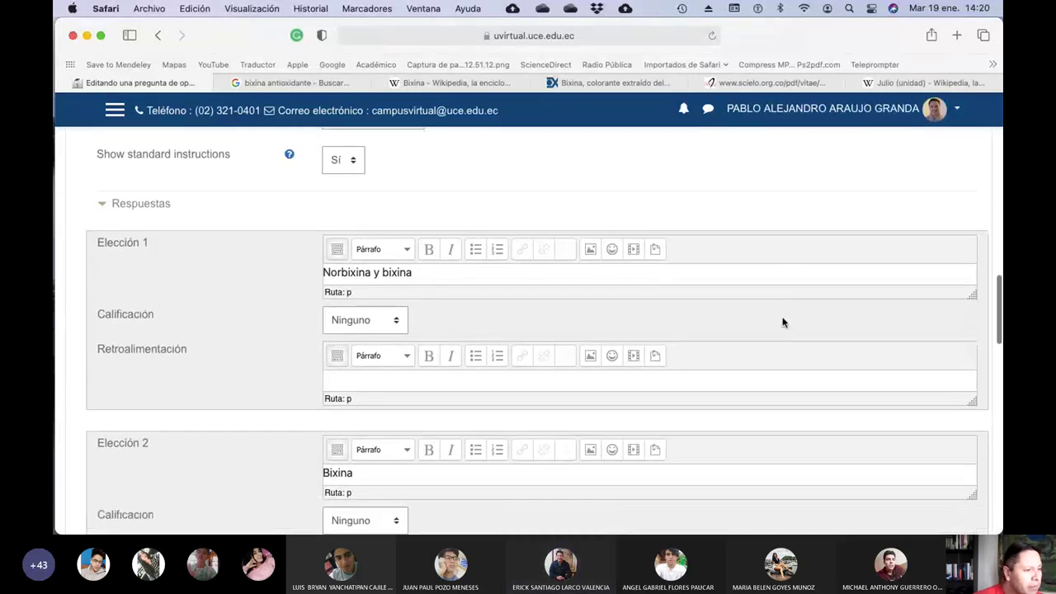
pyautogui.click(396, 320)
pyautogui.click(377, 332)
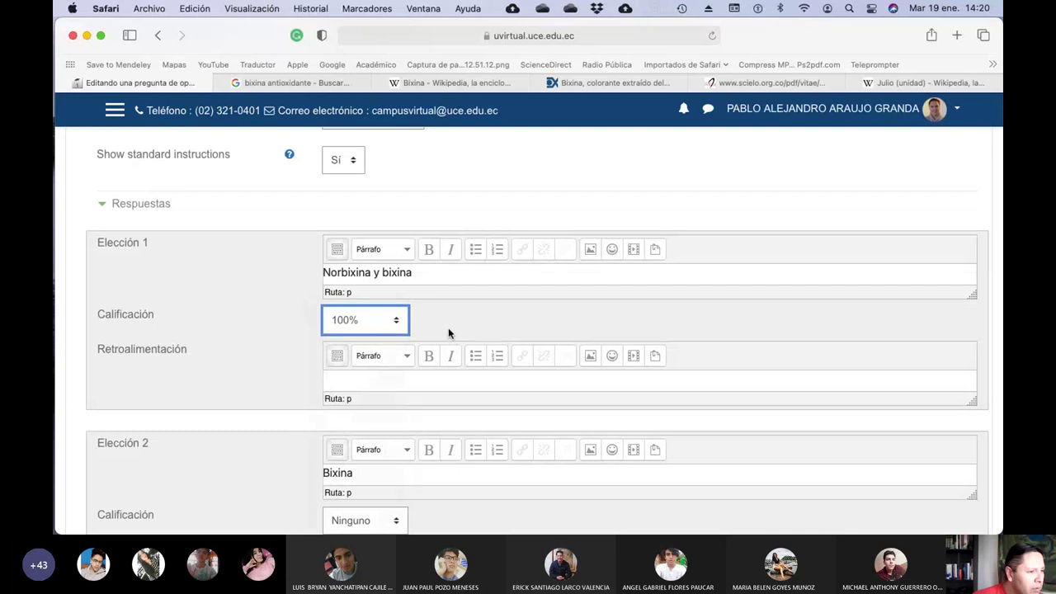
# - Change the question's answer mode to "Se permiten varias respuestas"
pyautogui.scroll(5, 448, 327)
pyautogui.click(464, 201)
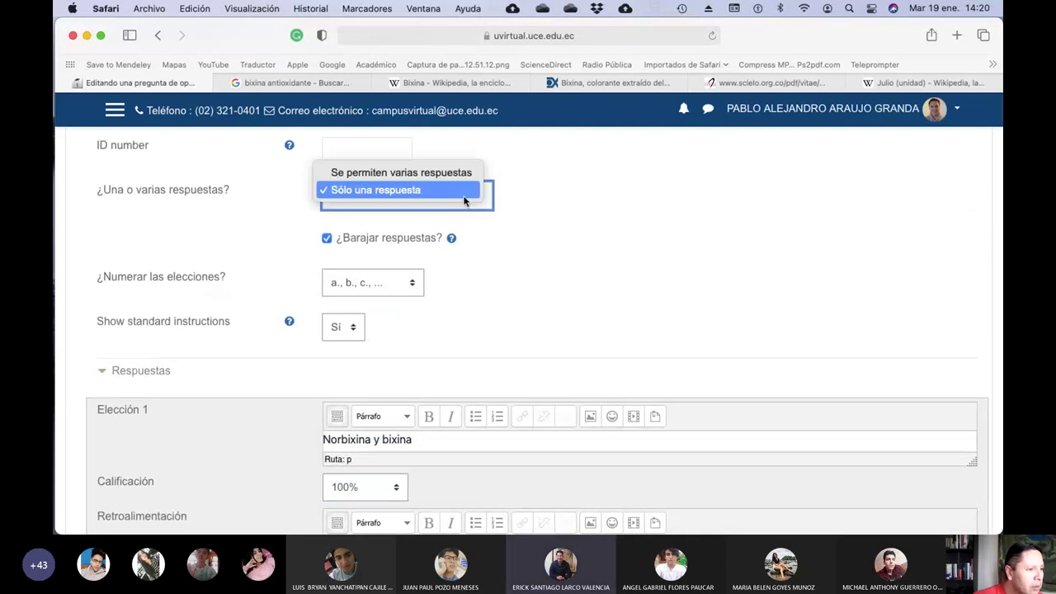
pyautogui.click(401, 172)
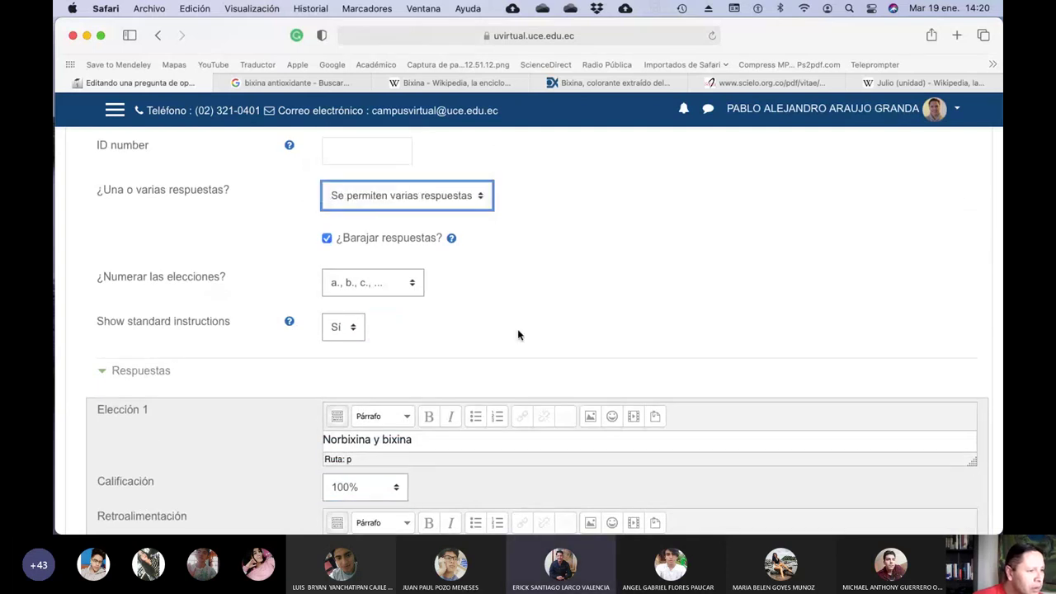
# - Check the grades of the remaining answer choices and set choice 2, "Bixina", to 100%
pyautogui.scroll(-6, 518, 334)
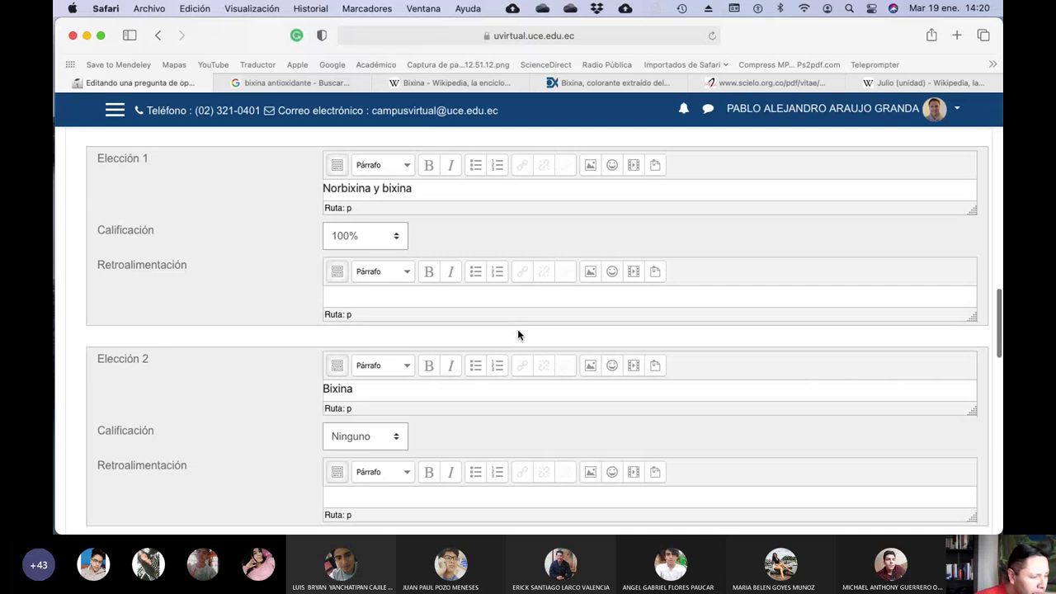
pyautogui.scroll(-8, 519, 334)
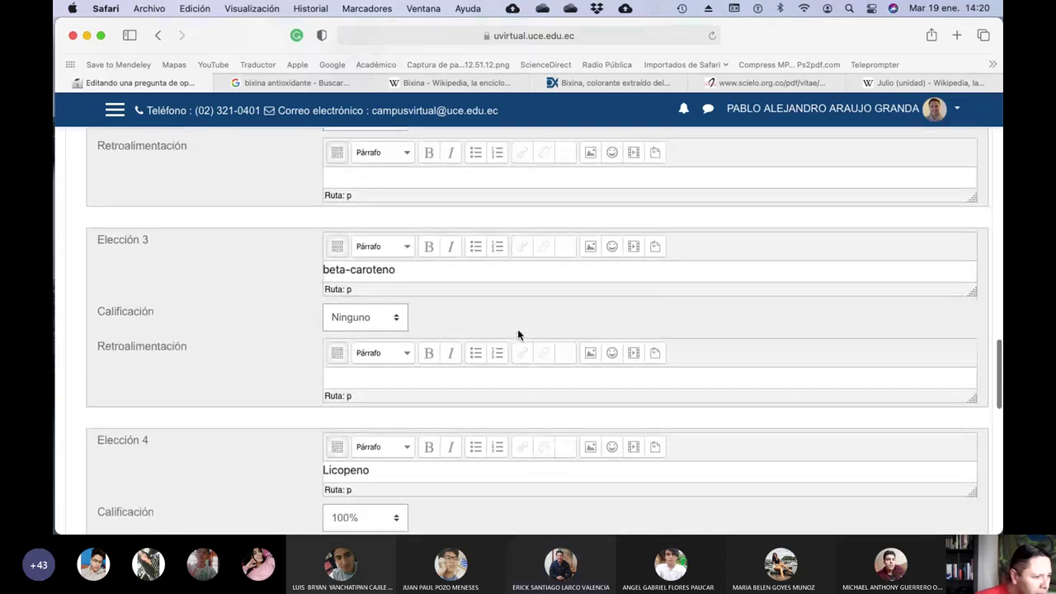
pyautogui.scroll(-3, 518, 330)
pyautogui.scroll(4, 517, 330)
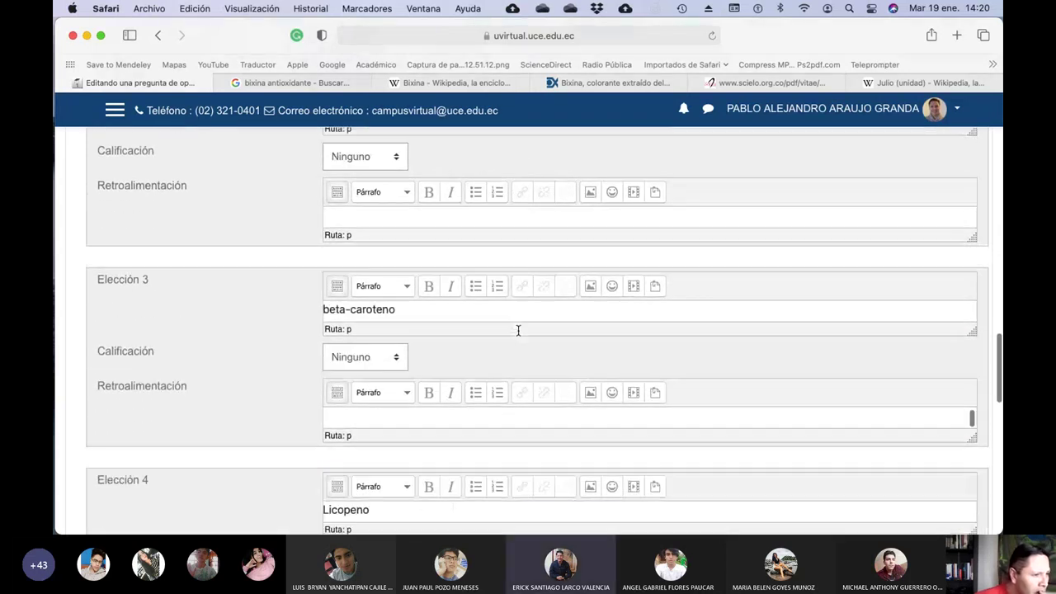
pyautogui.scroll(6, 518, 330)
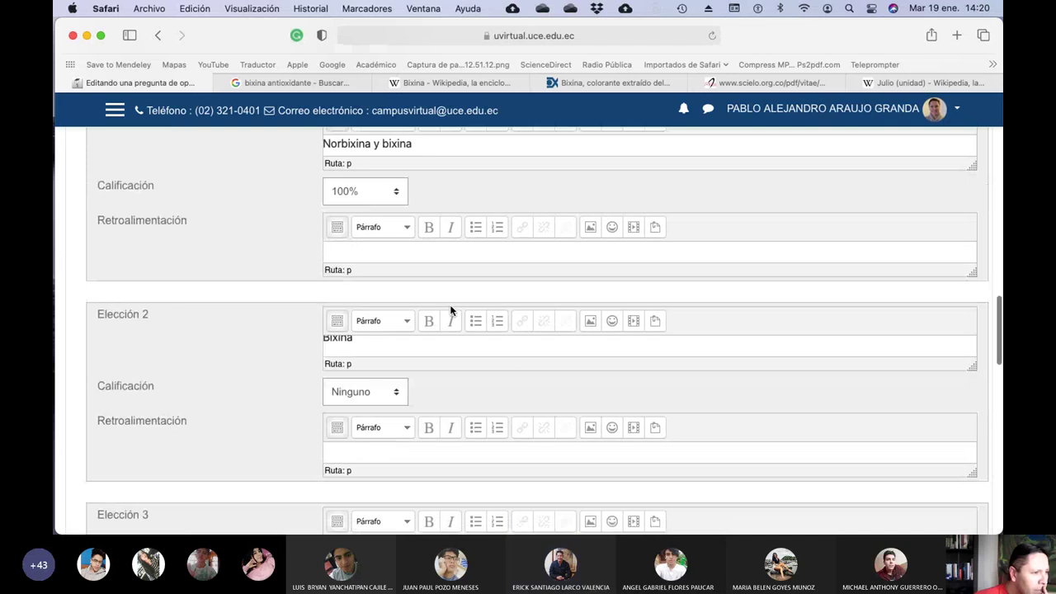
pyautogui.scroll(1, 452, 310)
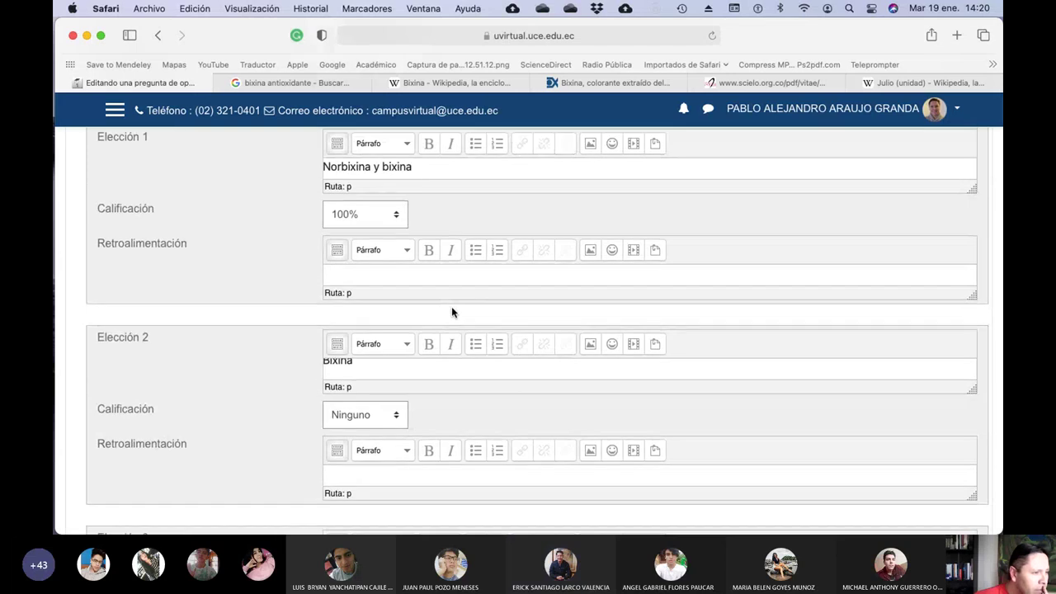
pyautogui.click(397, 417)
pyautogui.click(384, 427)
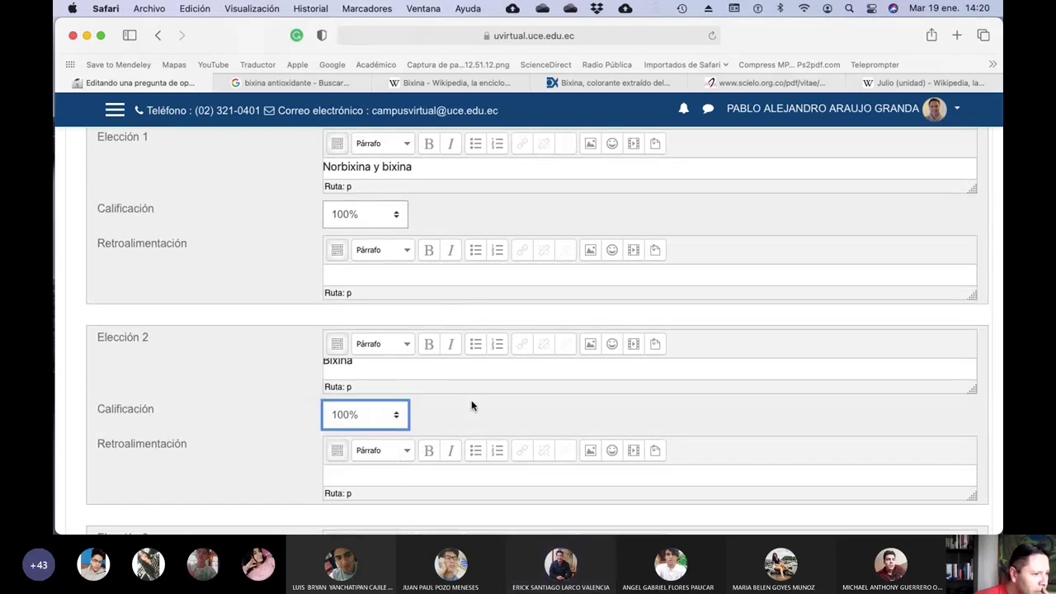
# - Try to save the changes to the multiple-choice question
pyautogui.scroll(-13, 472, 405)
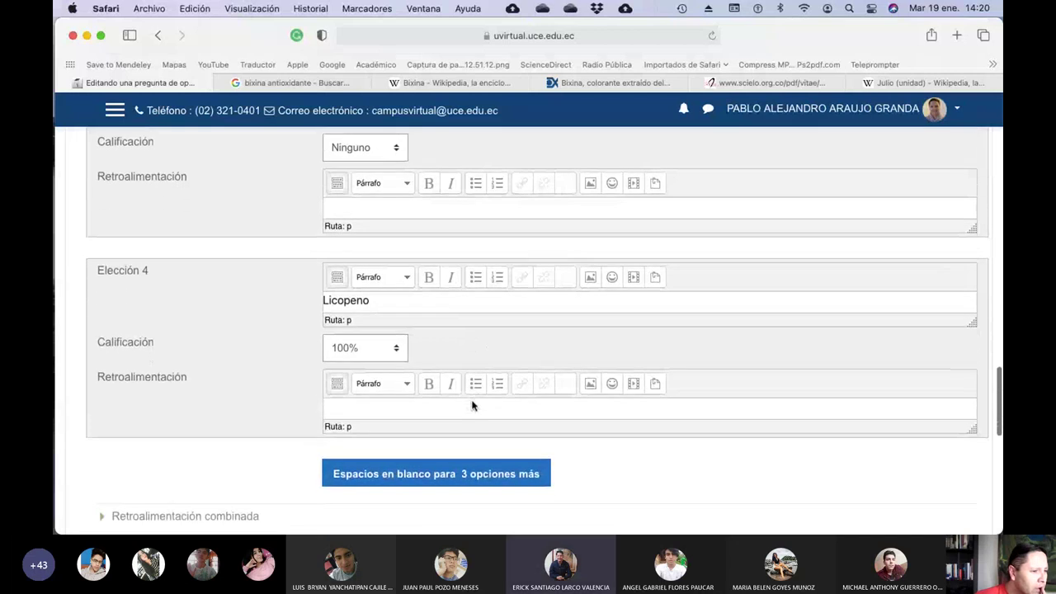
pyautogui.scroll(-10, 472, 405)
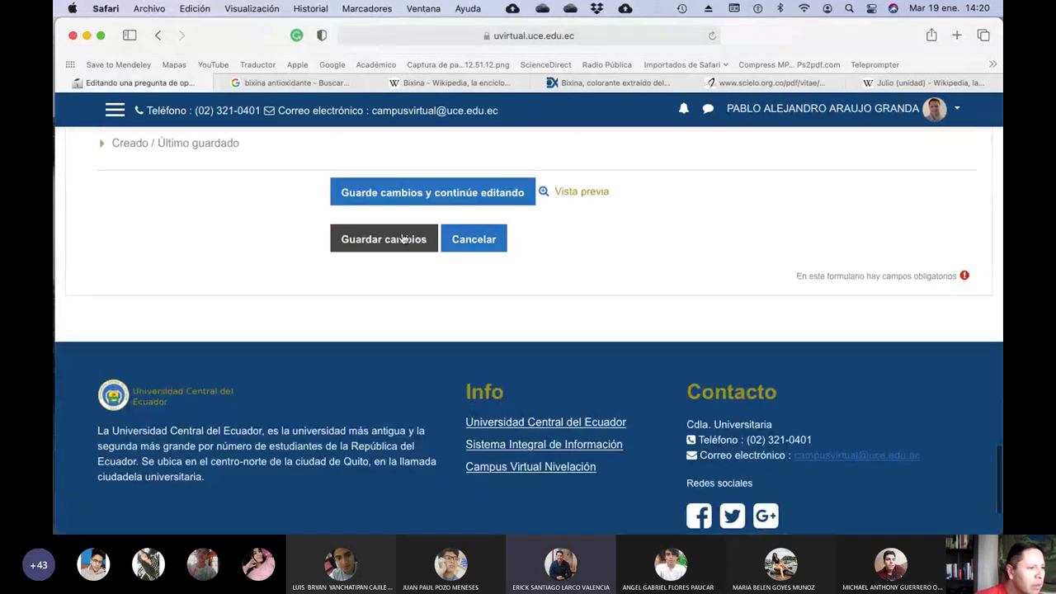
pyautogui.click(401, 237)
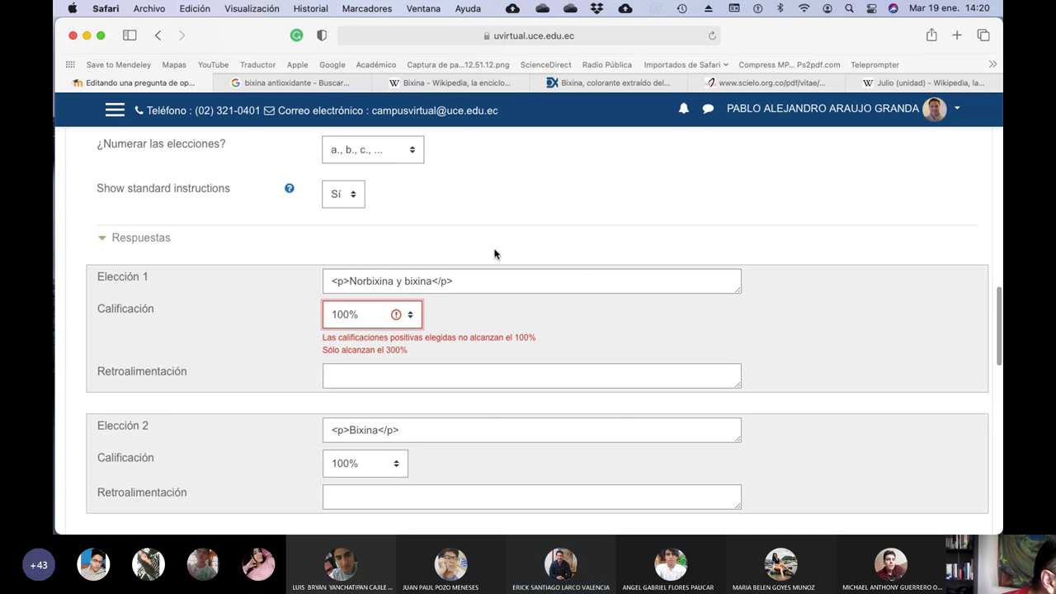
# - Examine the rejected grade of choice 1 and the grades assigned to the other answer choices of question 28
pyautogui.scroll(15, 524, 240)
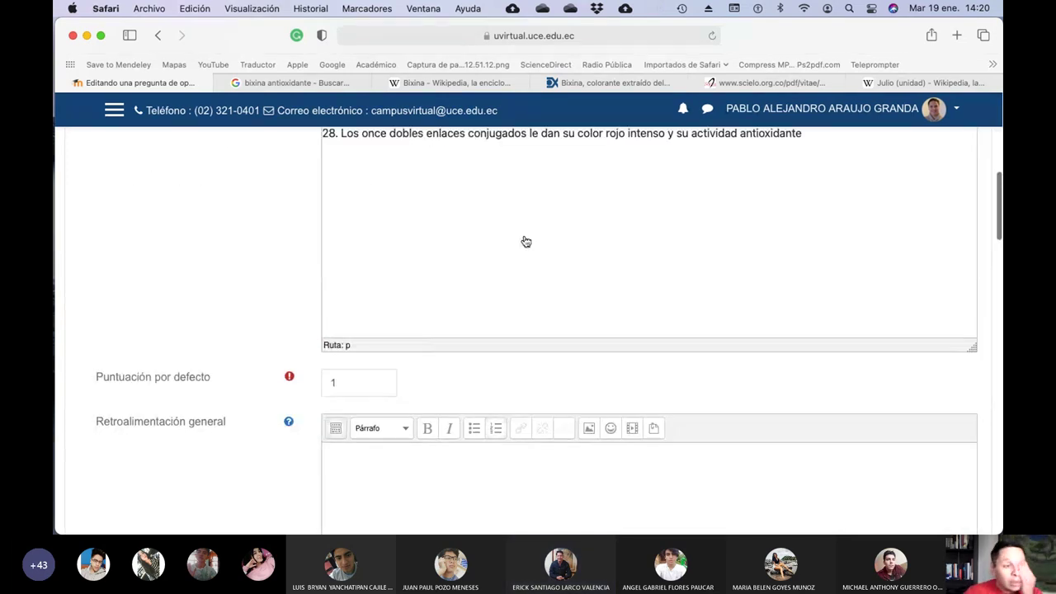
pyautogui.scroll(-12, 512, 309)
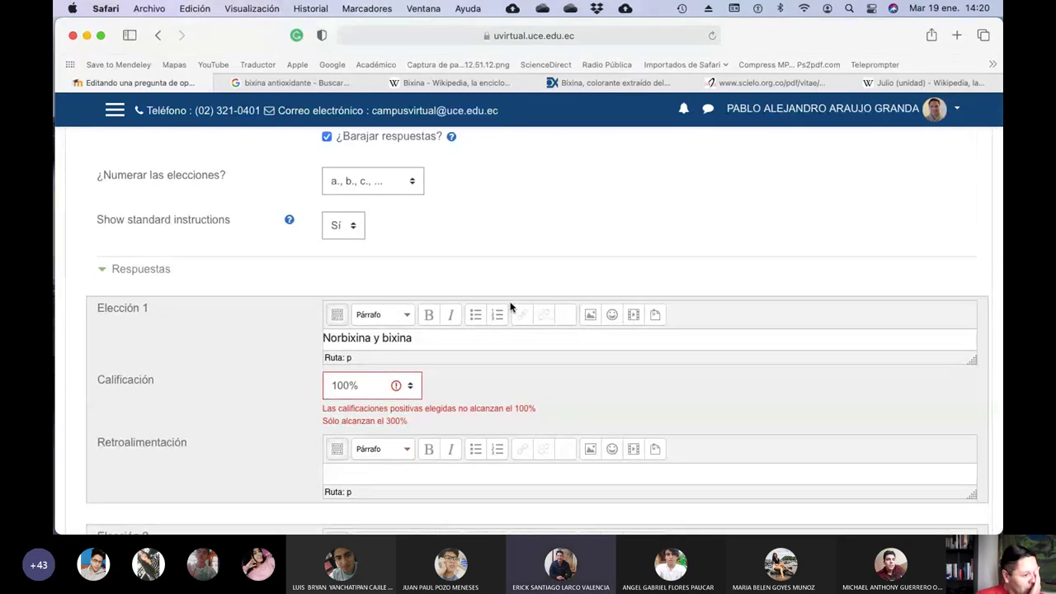
pyautogui.click(396, 386)
pyautogui.click(468, 383)
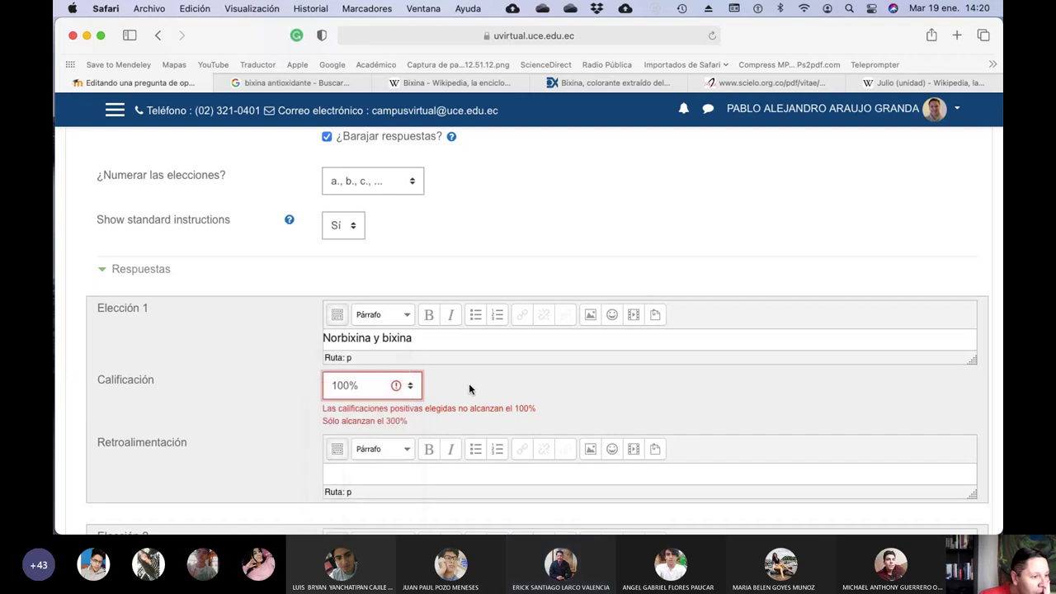
pyautogui.scroll(-6, 469, 382)
pyautogui.scroll(-8, 468, 386)
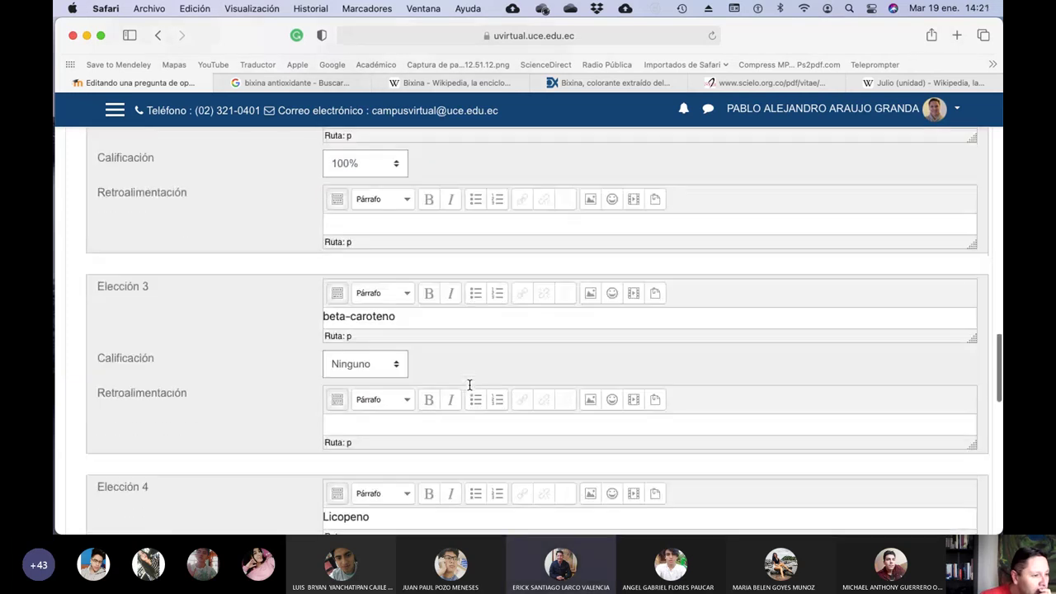
pyautogui.scroll(-6, 468, 389)
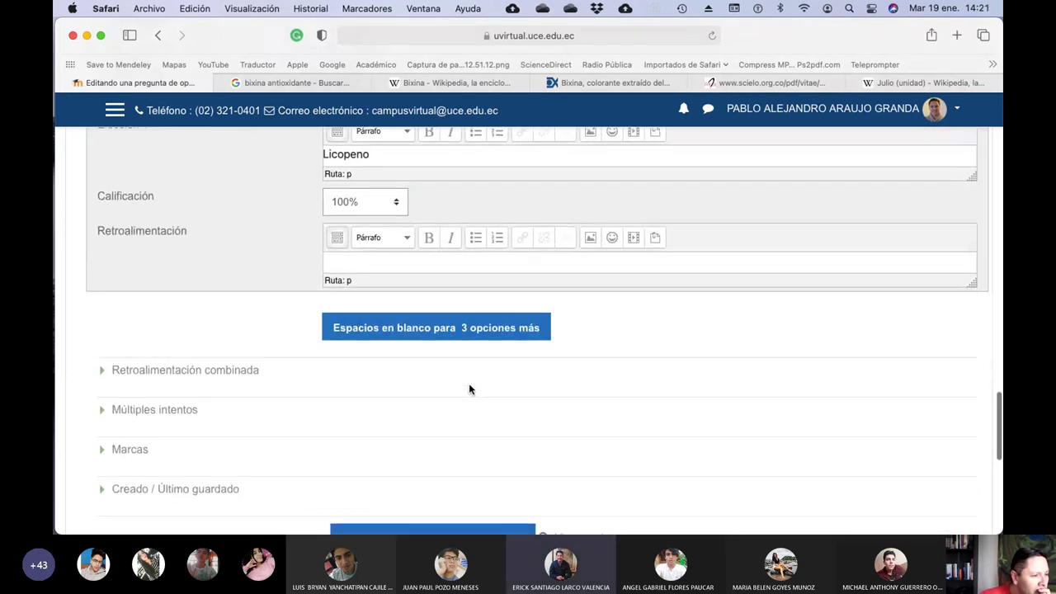
# - Set the question's answer mode to "Sólo una respuesta" and save the changes
pyautogui.scroll(12, 468, 384)
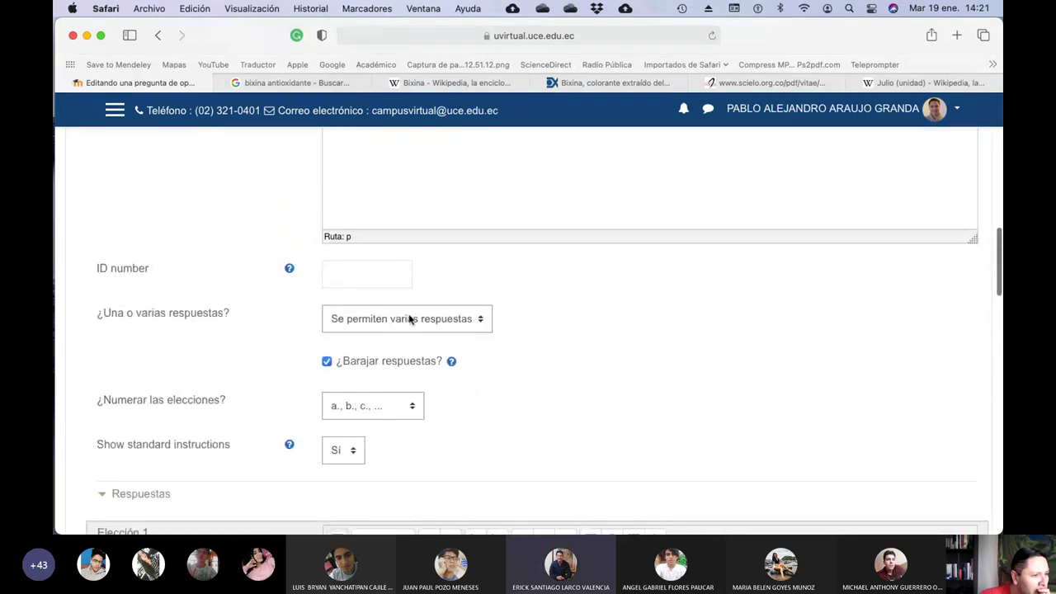
pyautogui.click(409, 319)
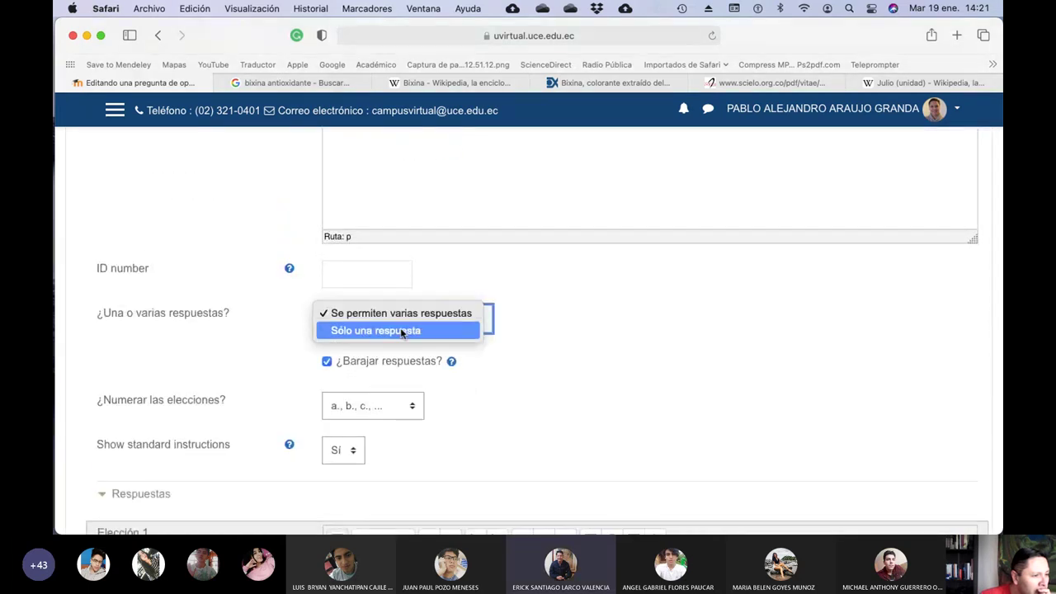
pyautogui.click(405, 332)
pyautogui.scroll(-5, 507, 361)
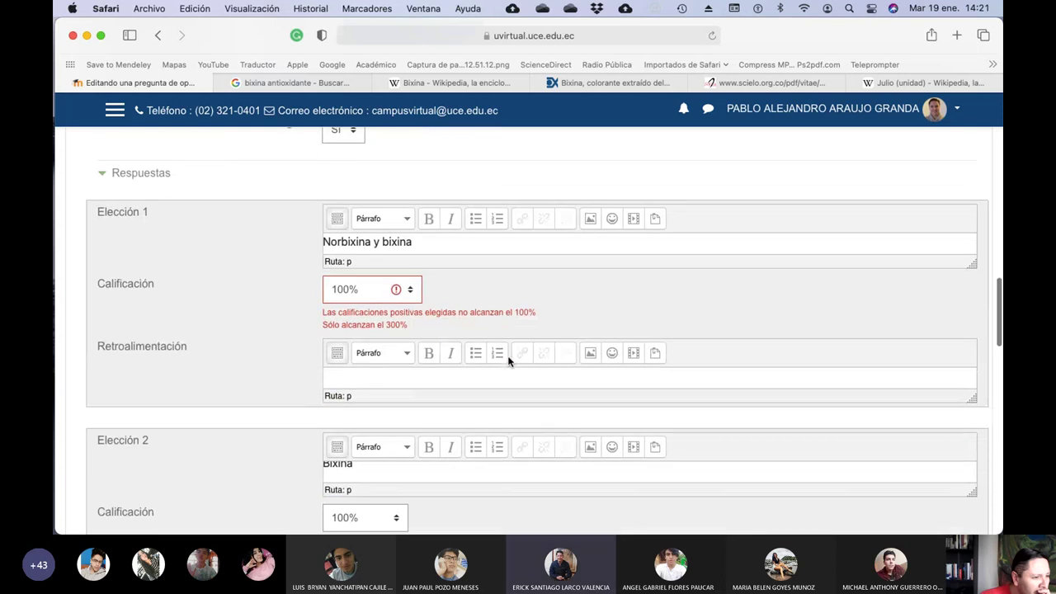
pyautogui.scroll(-8, 484, 326)
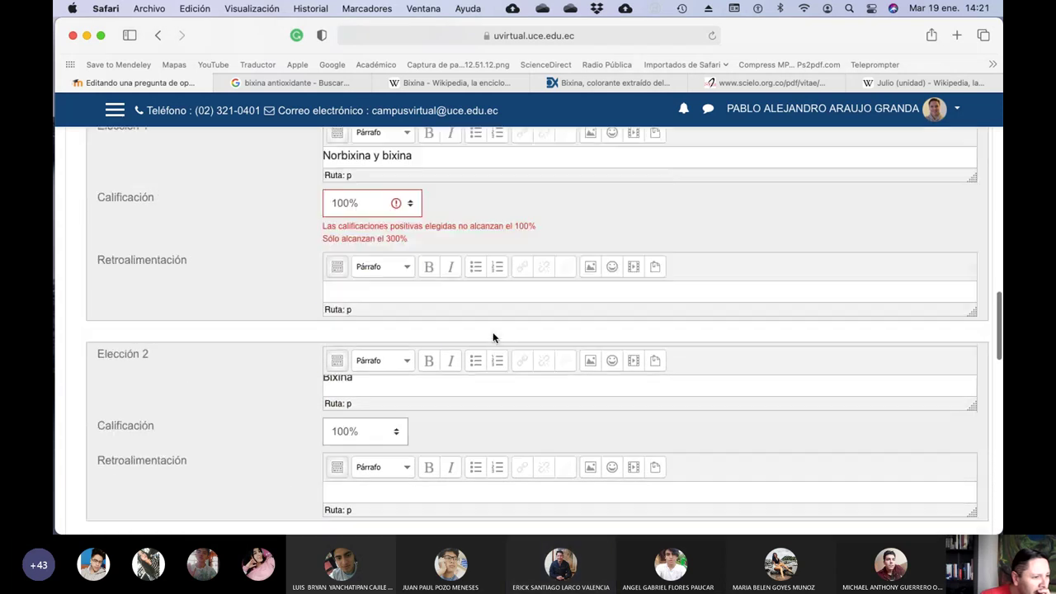
pyautogui.scroll(-10, 485, 396)
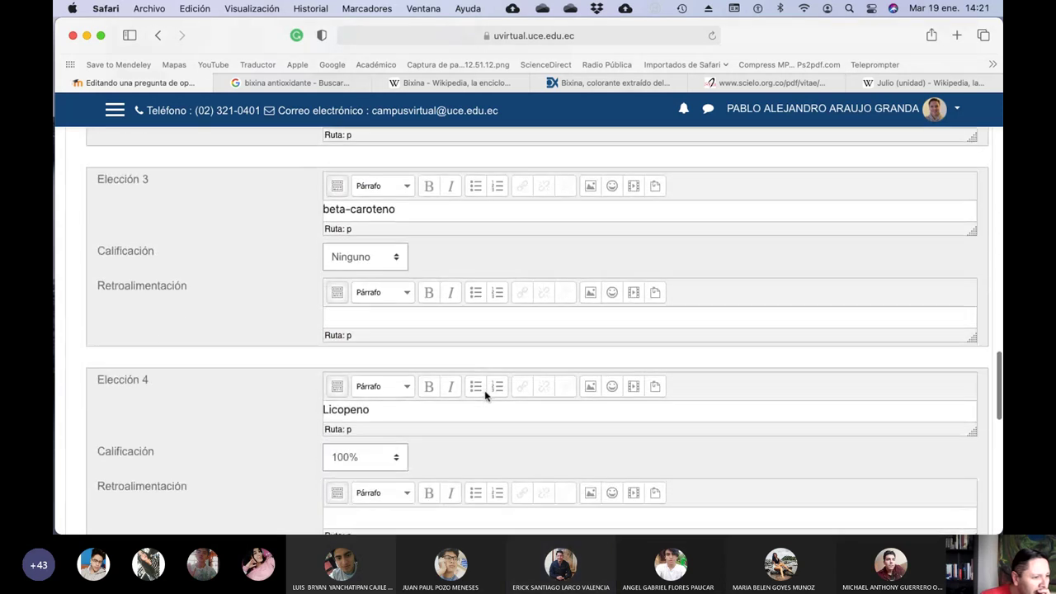
pyautogui.scroll(-2, 487, 397)
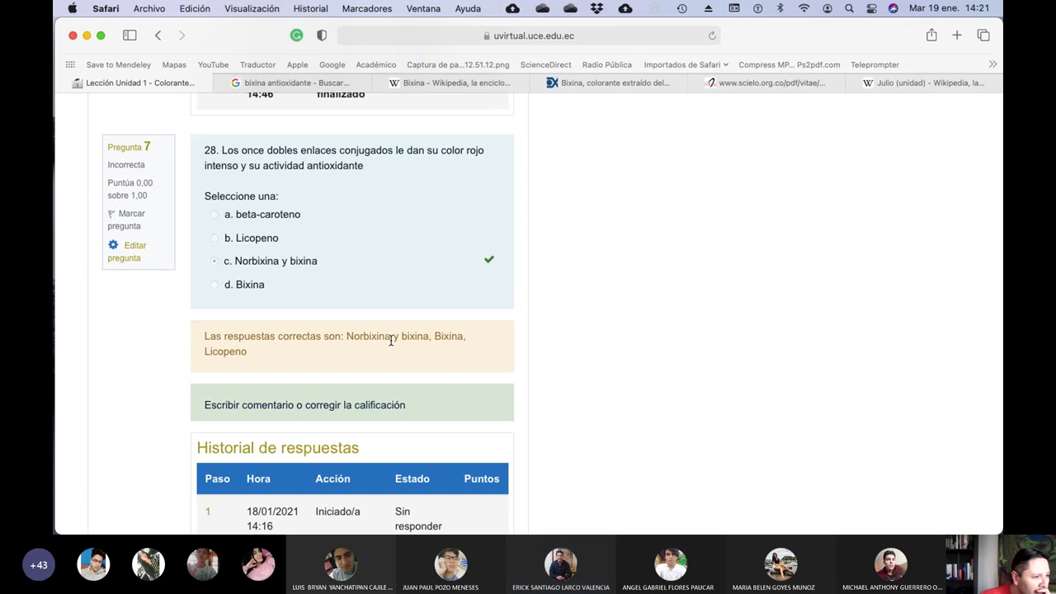
# - Finish the review of the current attempt and open the attempts report of the Lección Unidad 1 quiz
pyautogui.scroll(-5, 391, 340)
pyautogui.scroll(-15, 391, 341)
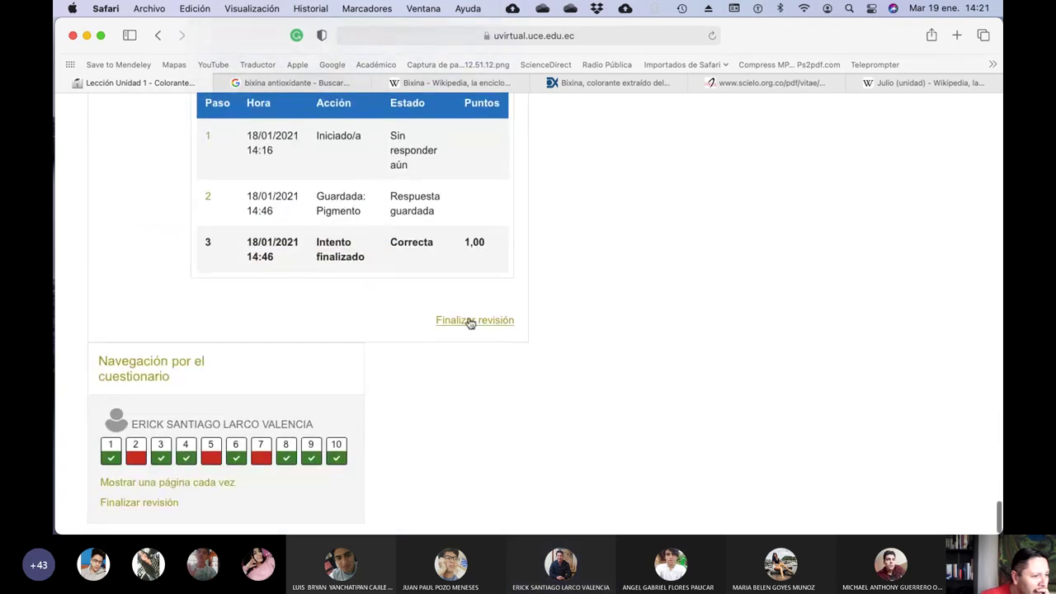
pyautogui.click(470, 320)
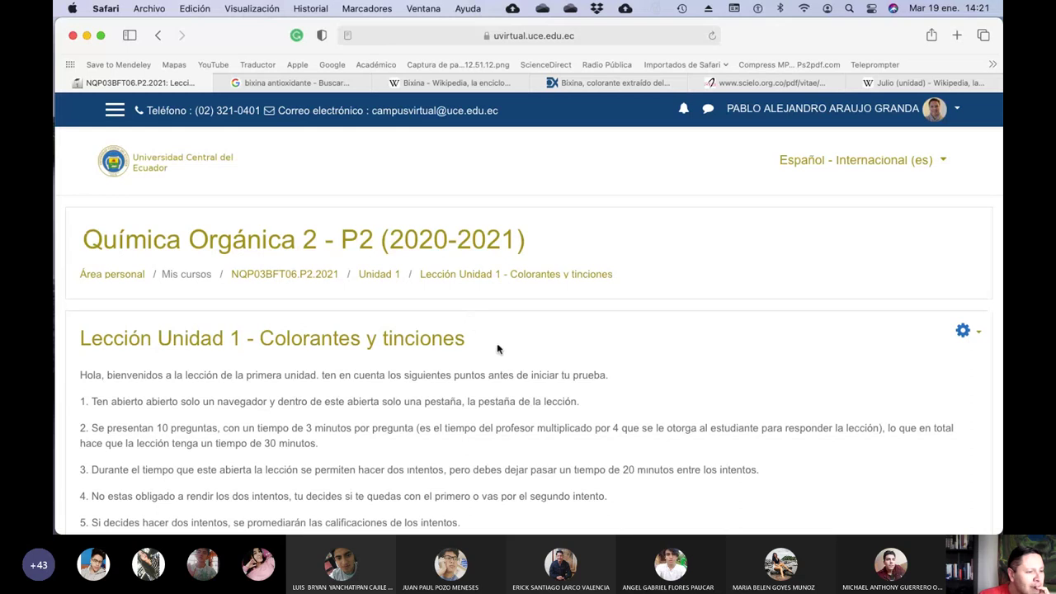
pyautogui.scroll(-10, 497, 349)
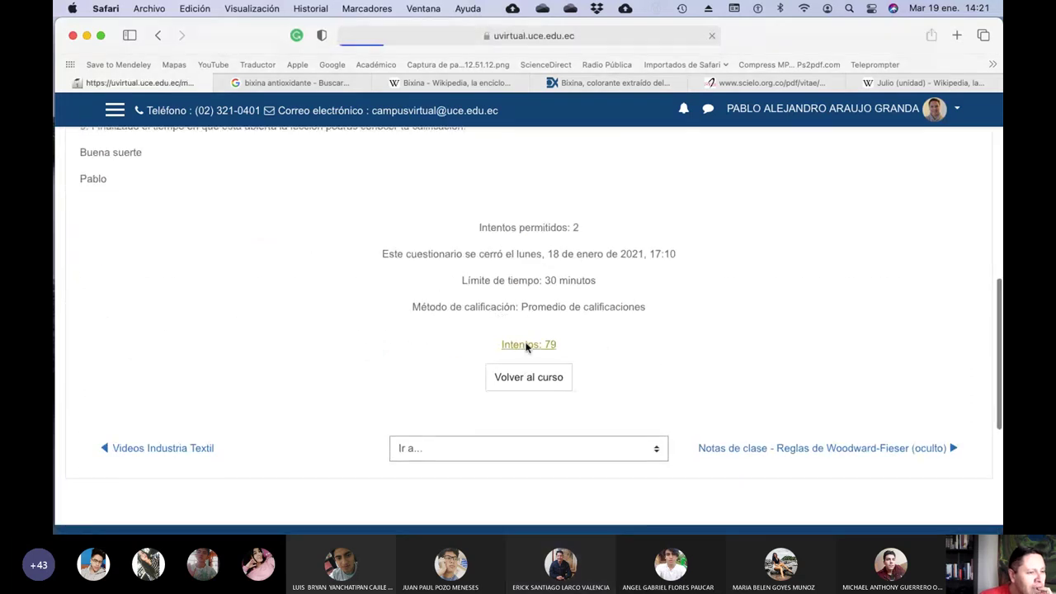
# - Clear the surname filter to show all students and regrade all quiz attempts
pyautogui.scroll(-10, 432, 387)
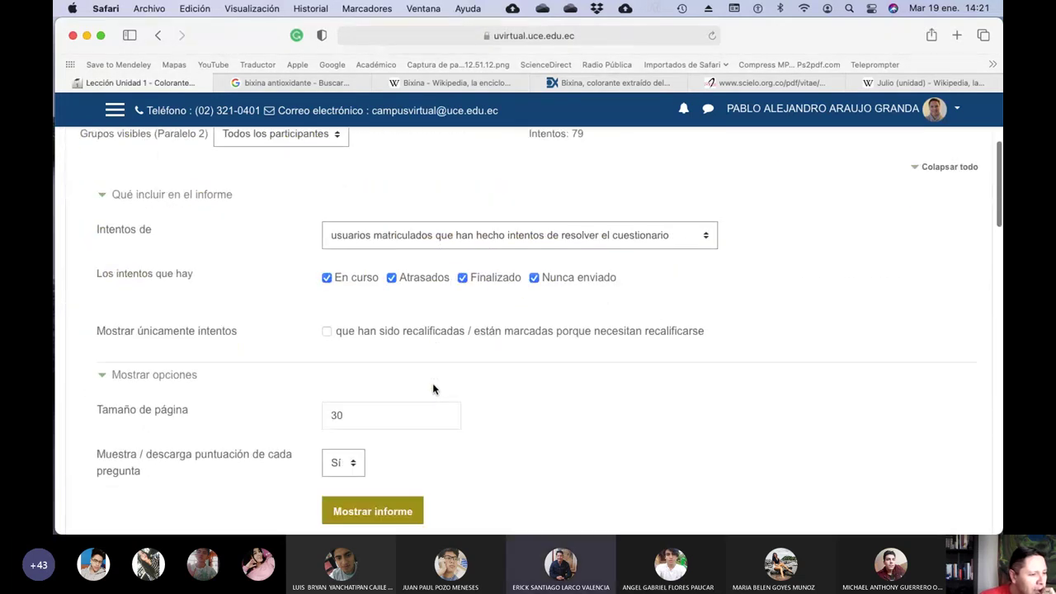
pyautogui.scroll(1, 198, 486)
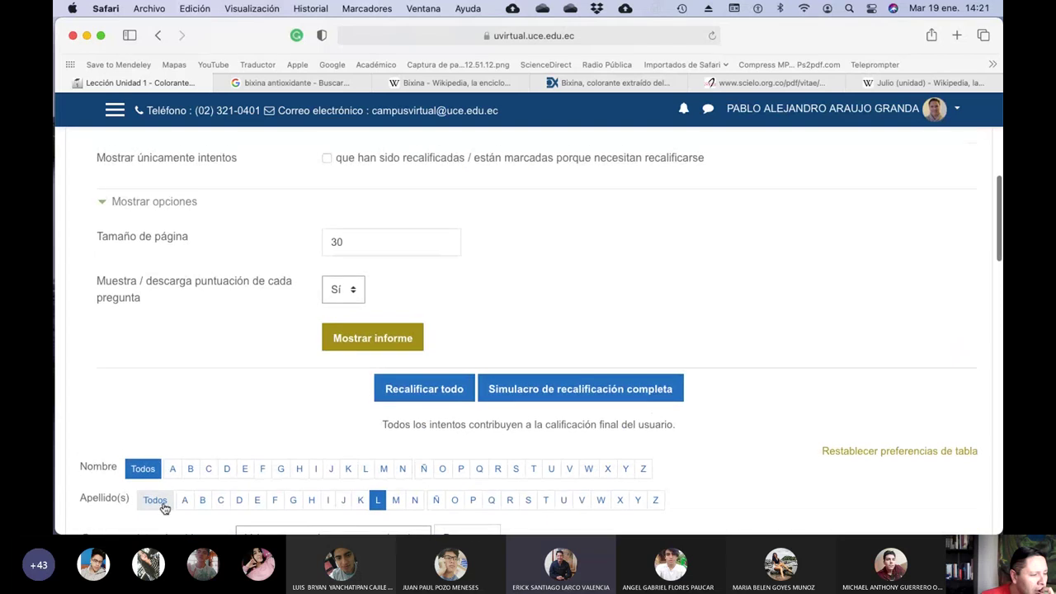
pyautogui.click(160, 503)
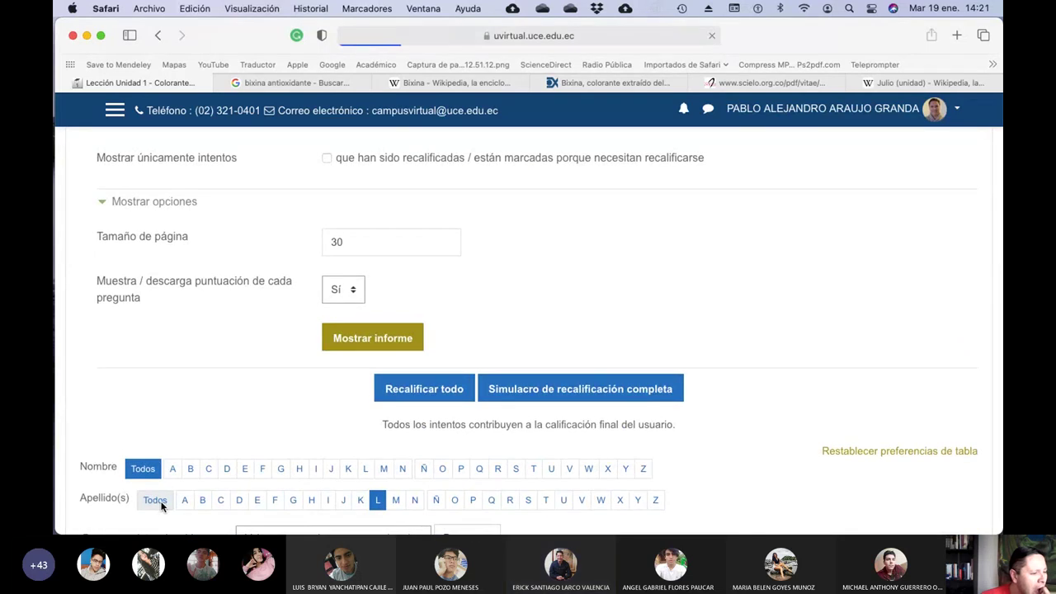
pyautogui.scroll(-3, 358, 421)
pyautogui.scroll(-8, 357, 421)
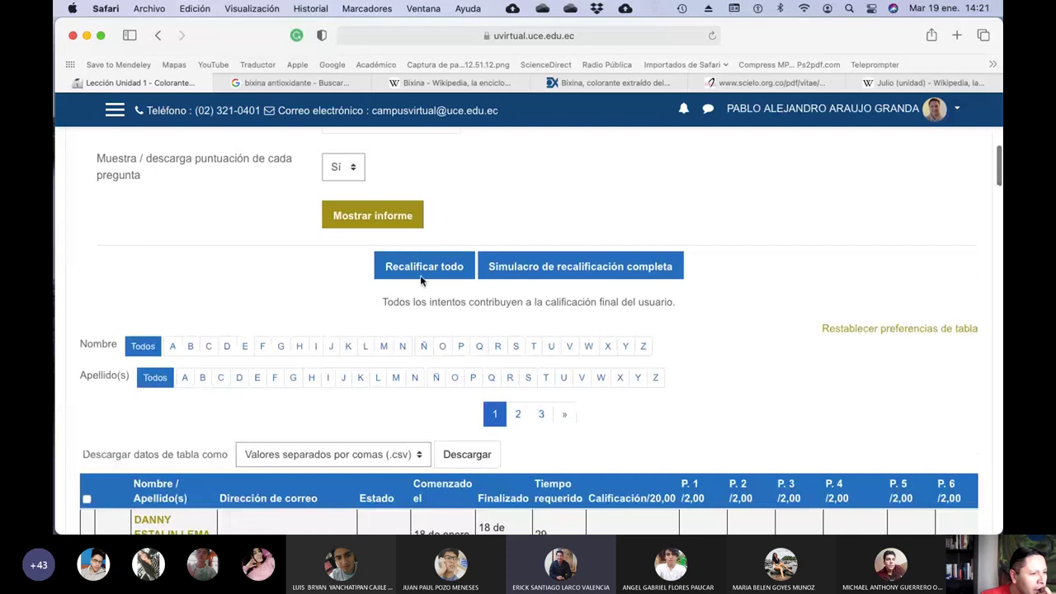
pyautogui.click(421, 278)
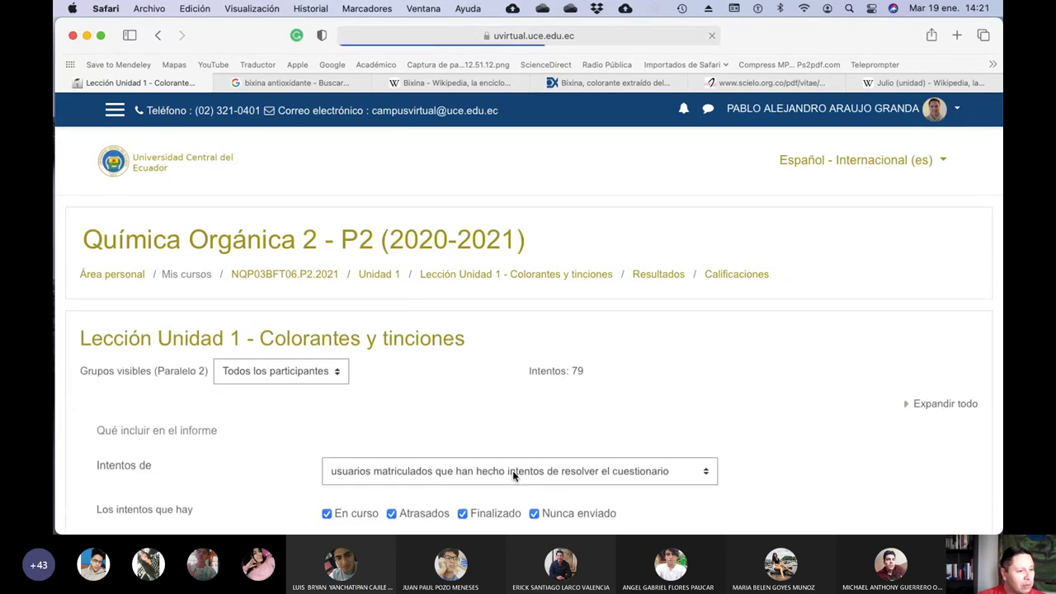
# - Filter the attempts report by surnames starting with L and check the regraded scores
pyautogui.scroll(-5, 493, 426)
pyautogui.scroll(-4, 495, 422)
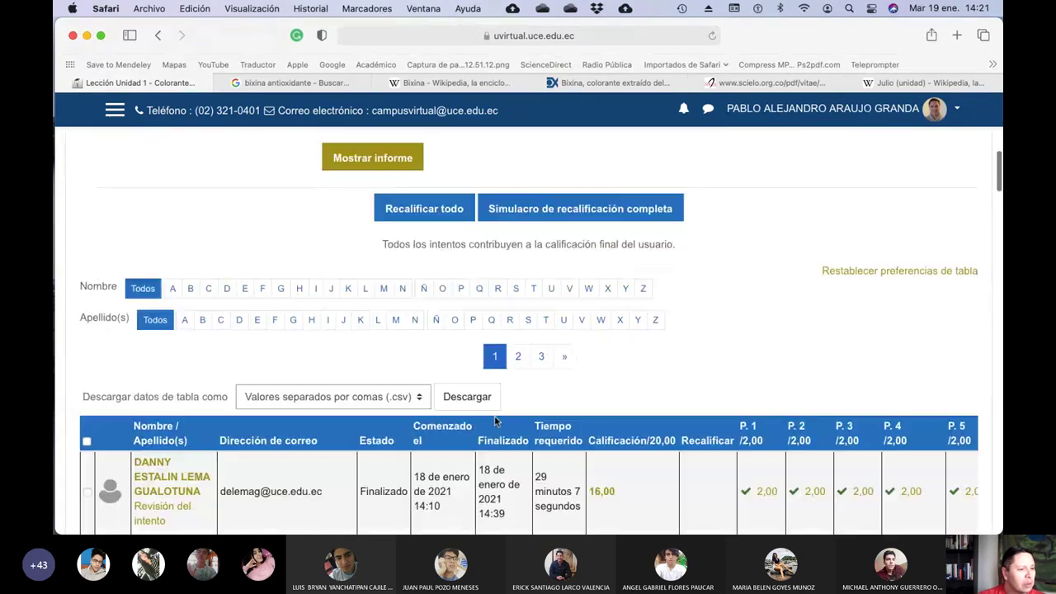
pyautogui.click(379, 321)
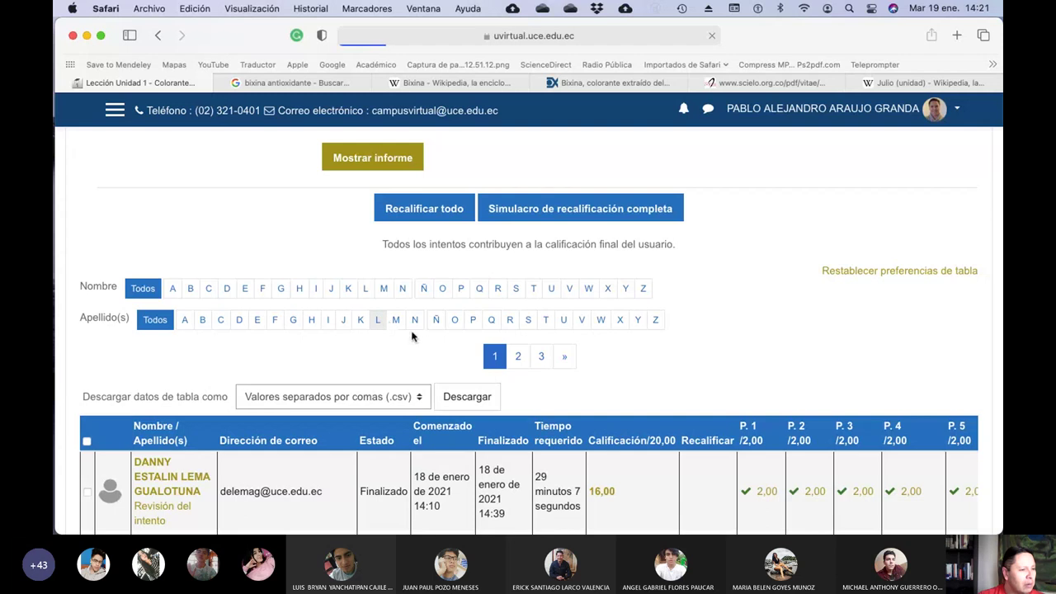
pyautogui.scroll(-5, 533, 382)
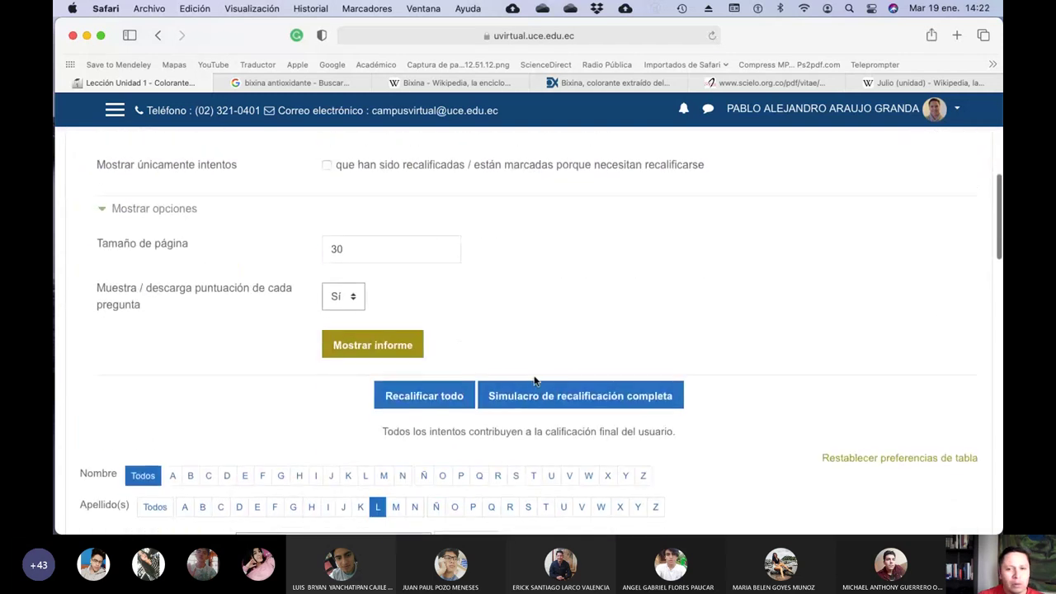
pyautogui.scroll(-2, 534, 381)
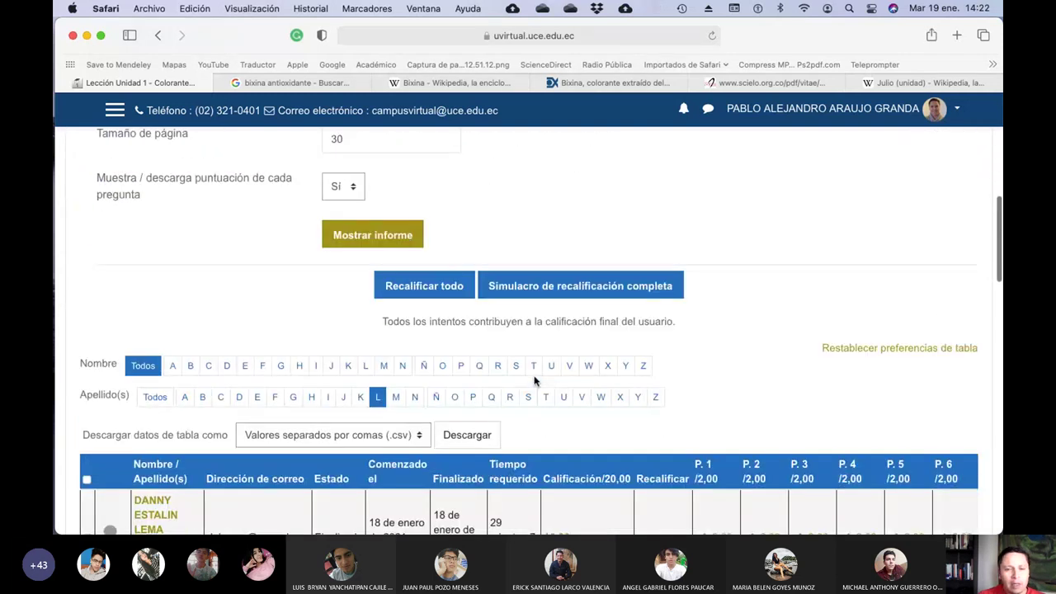
pyautogui.scroll(-2, 534, 381)
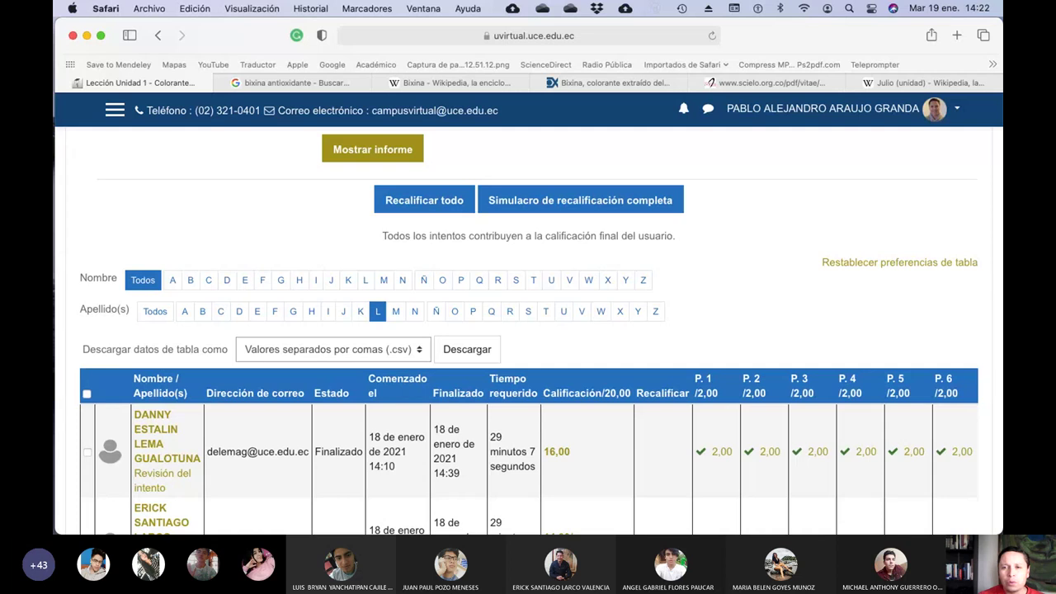
pyautogui.scroll(-4, 538, 303)
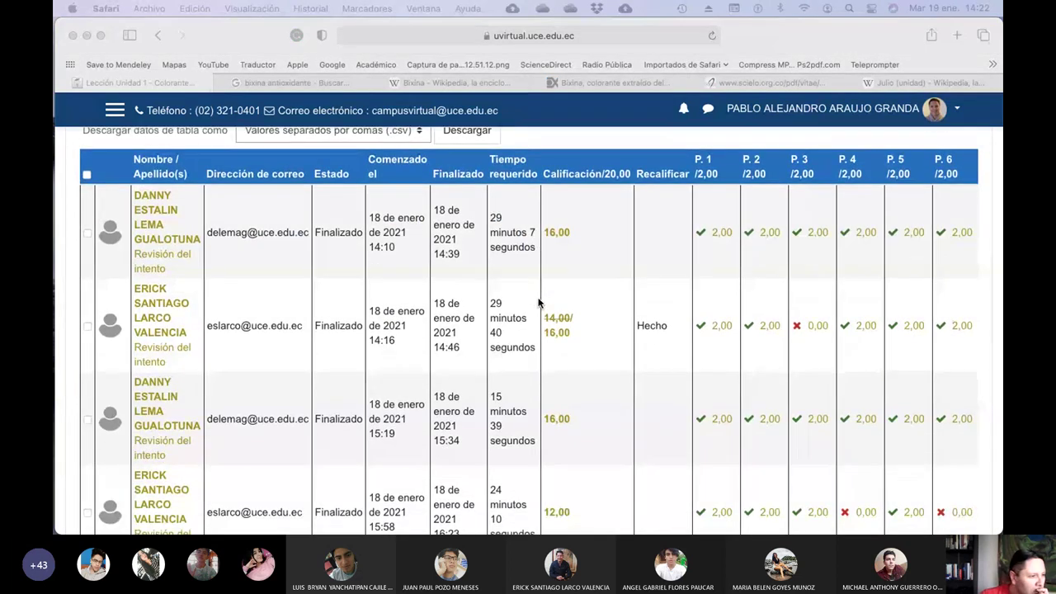
pyautogui.scroll(-2, 538, 304)
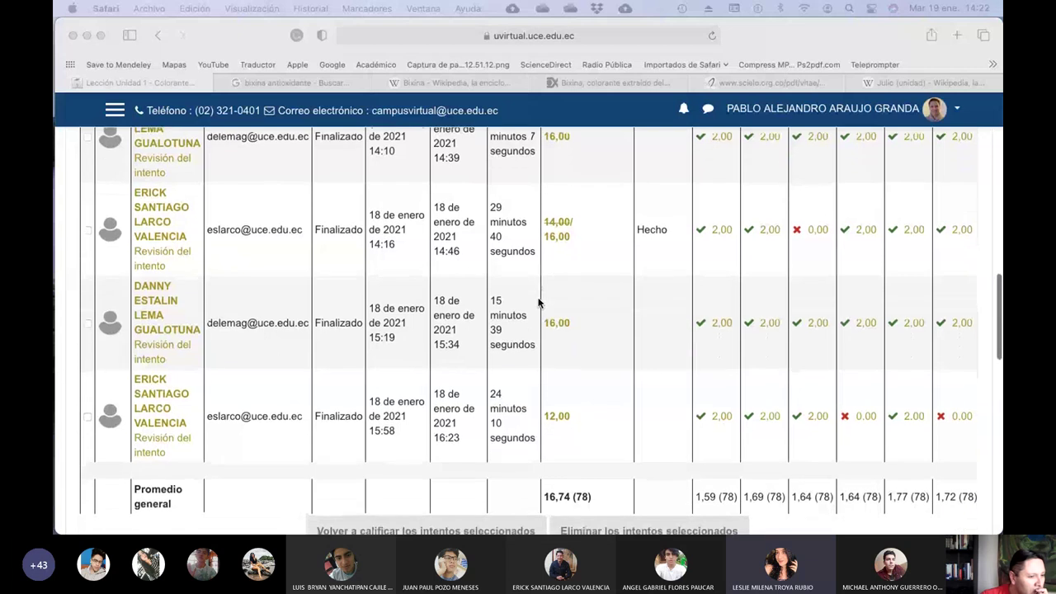
# - Review the questions and answers of the student's second attempt, started at 15:58, and finish the review
pyautogui.click(160, 443)
pyautogui.hscroll(1, 160, 444)
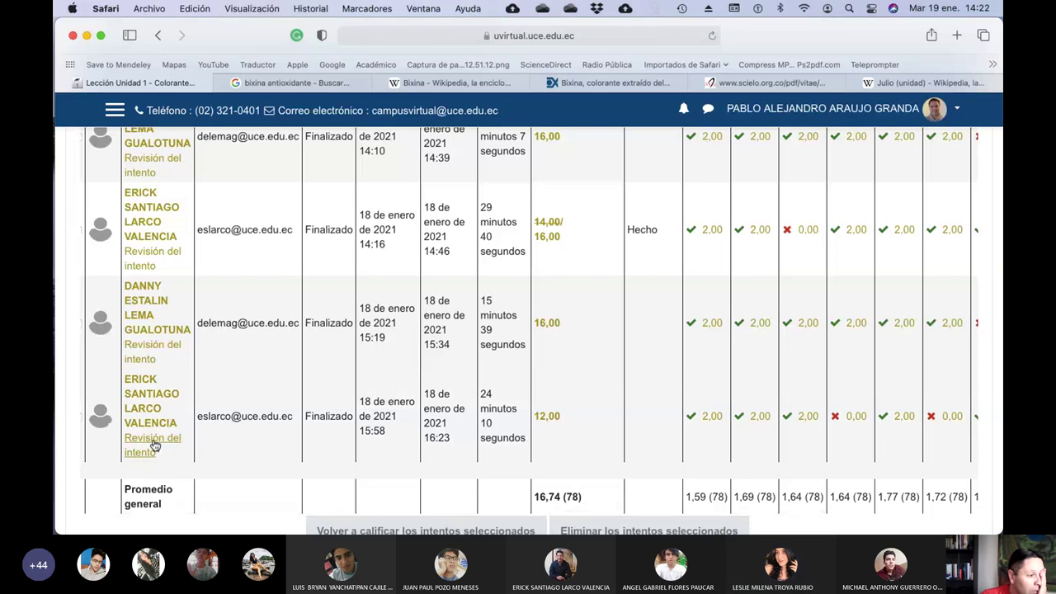
pyautogui.click(152, 441)
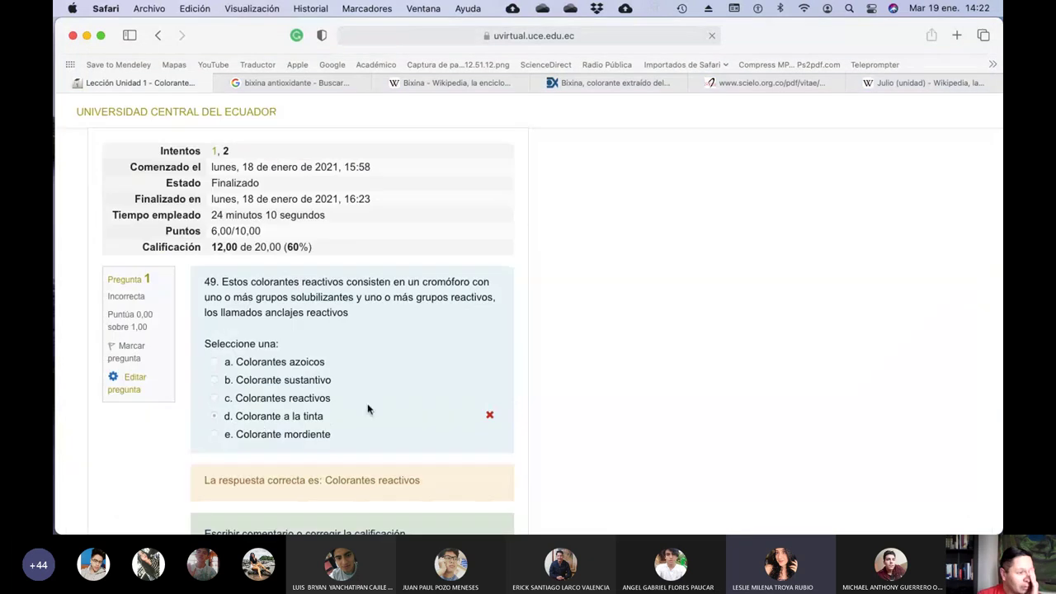
pyautogui.scroll(-4, 369, 407)
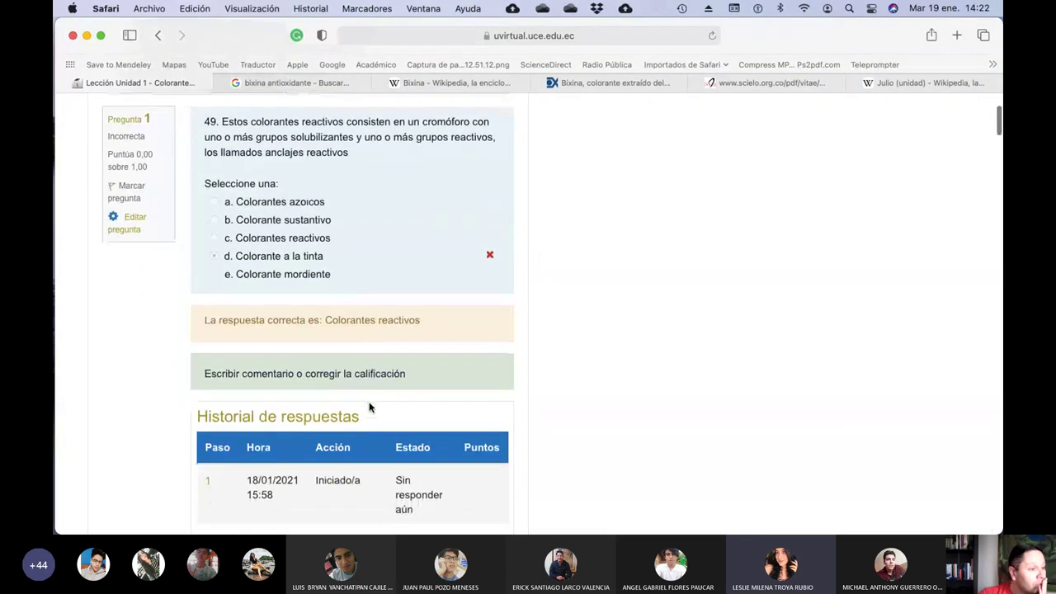
pyautogui.scroll(-12, 369, 406)
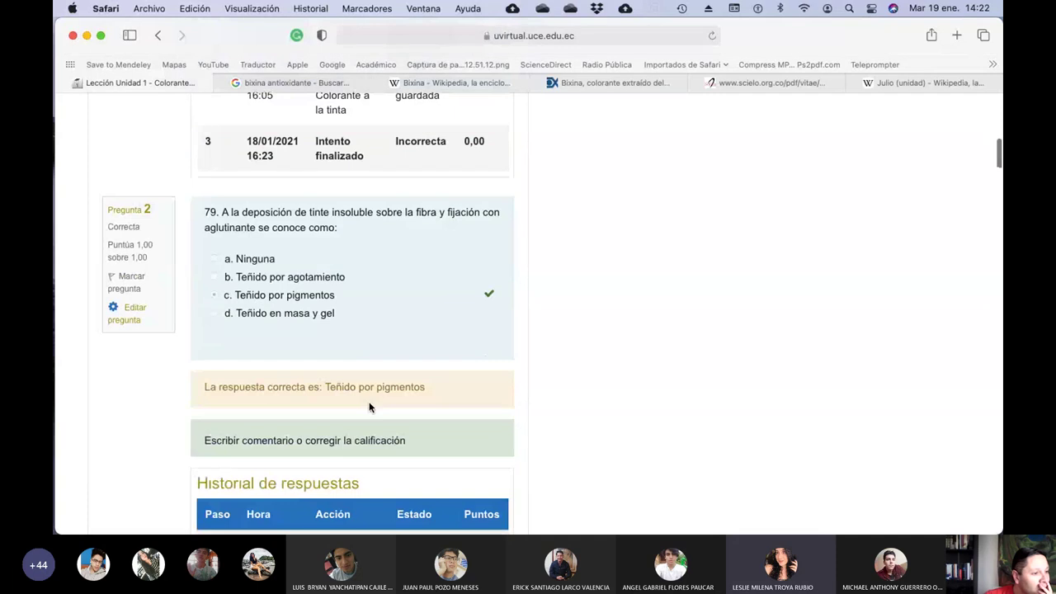
pyautogui.scroll(-20, 369, 407)
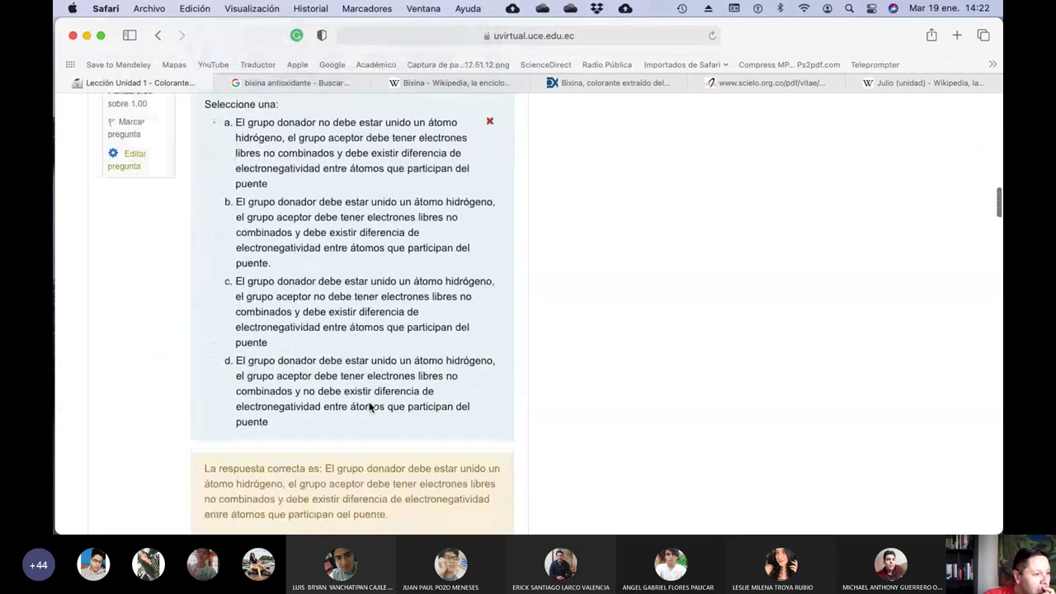
pyautogui.scroll(-12, 369, 406)
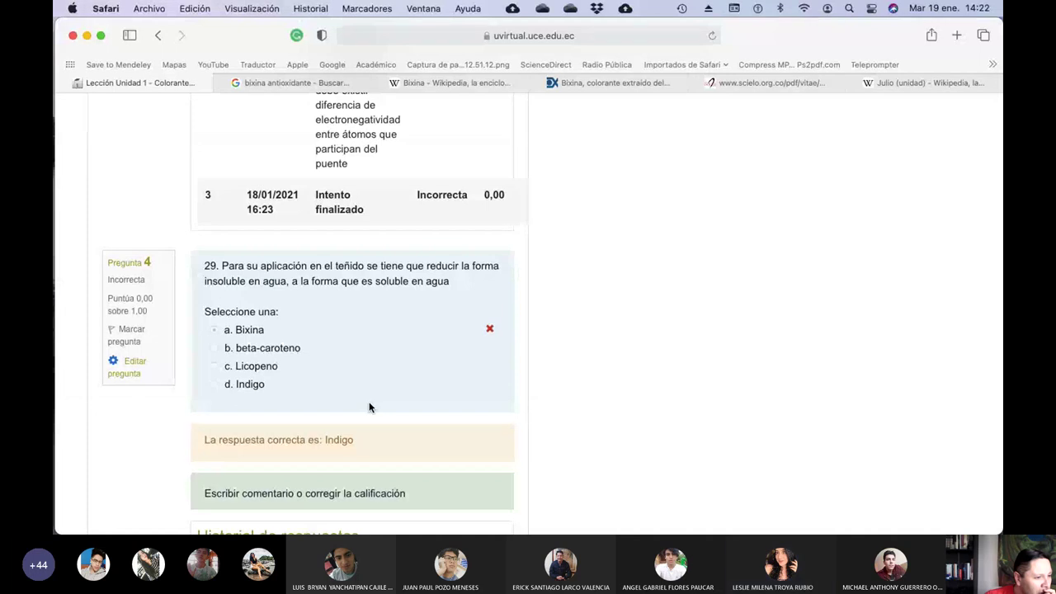
pyautogui.press('super+Up')
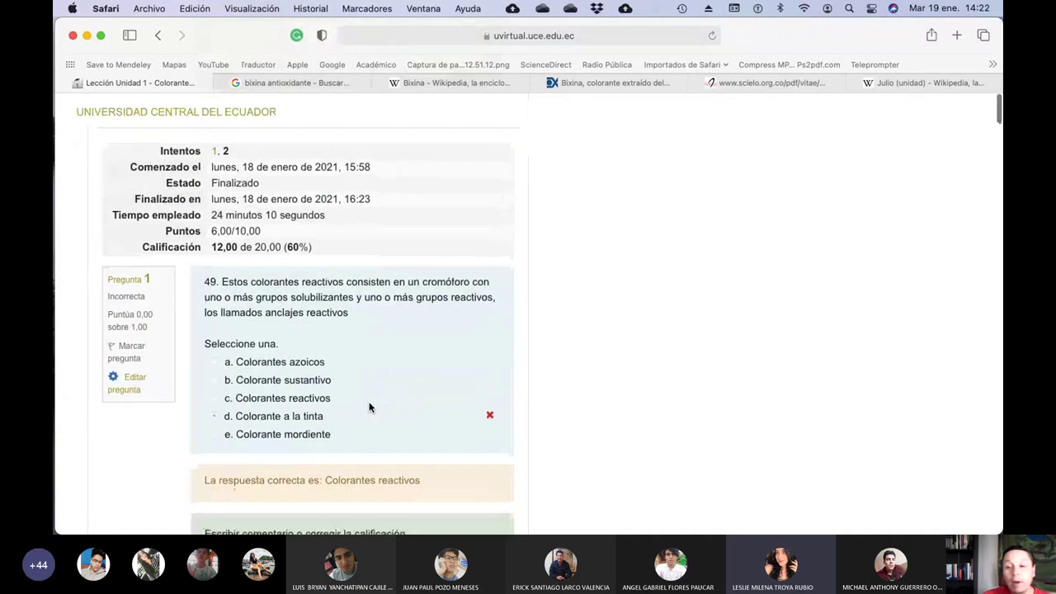
pyautogui.press('super+Down')
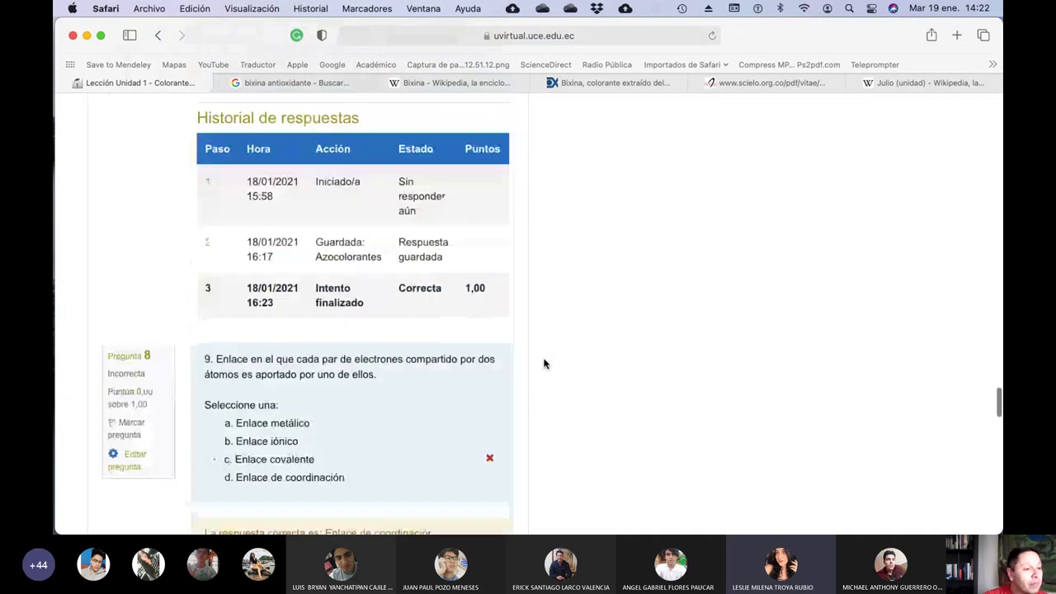
pyautogui.click(492, 323)
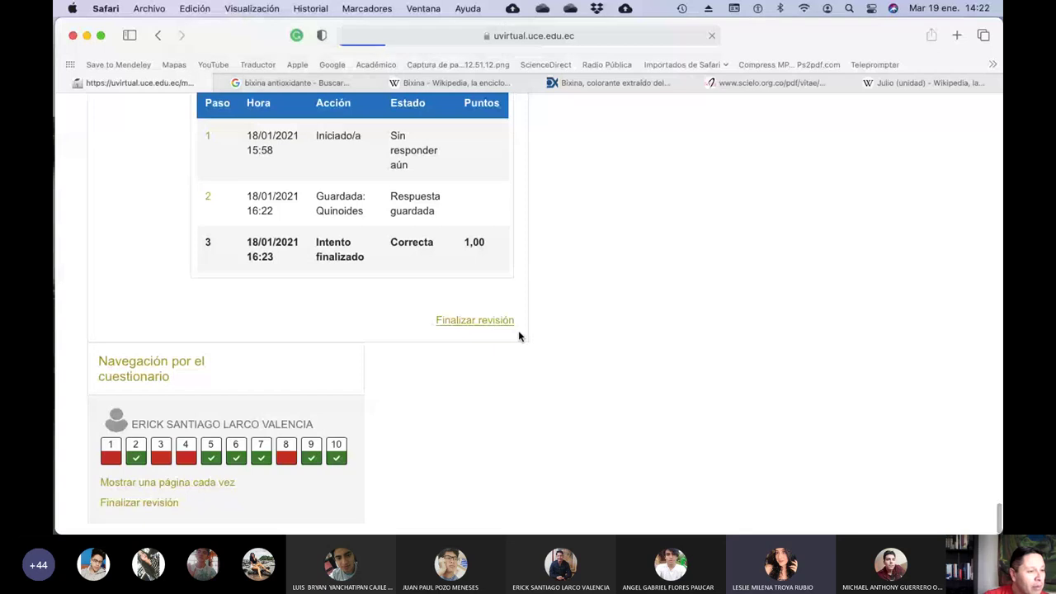
# - Open the quiz attempts report and filter it by surnames starting with T to check the scores
pyautogui.scroll(-10, 520, 336)
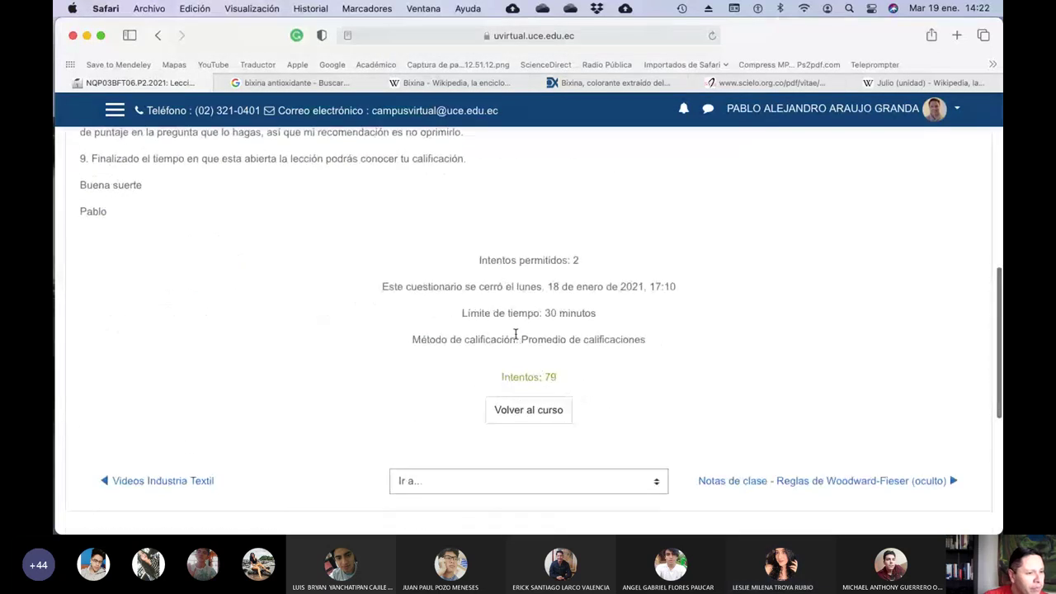
pyautogui.click(533, 377)
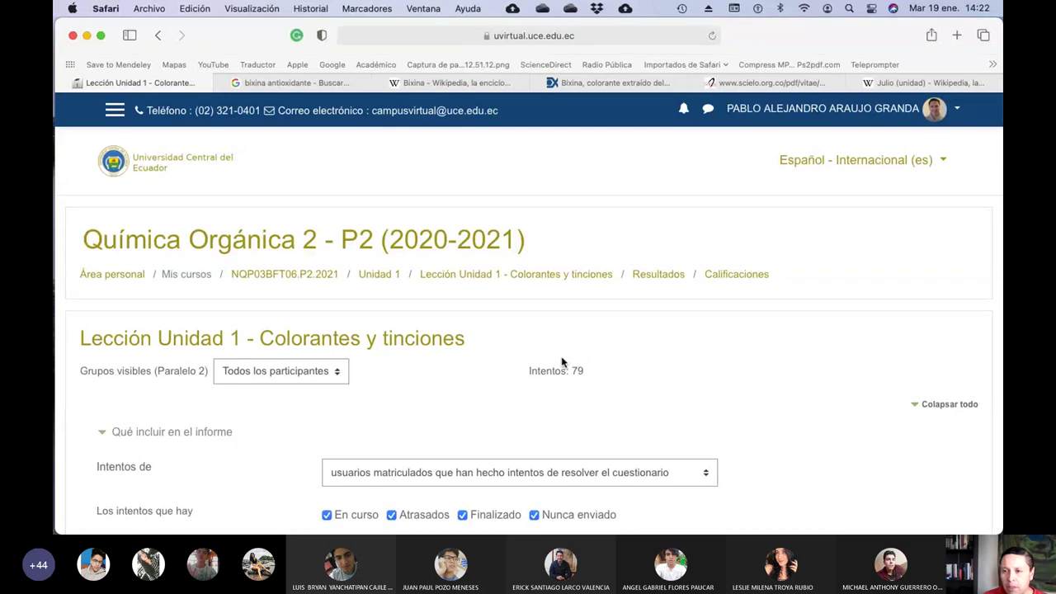
pyautogui.scroll(-8, 415, 397)
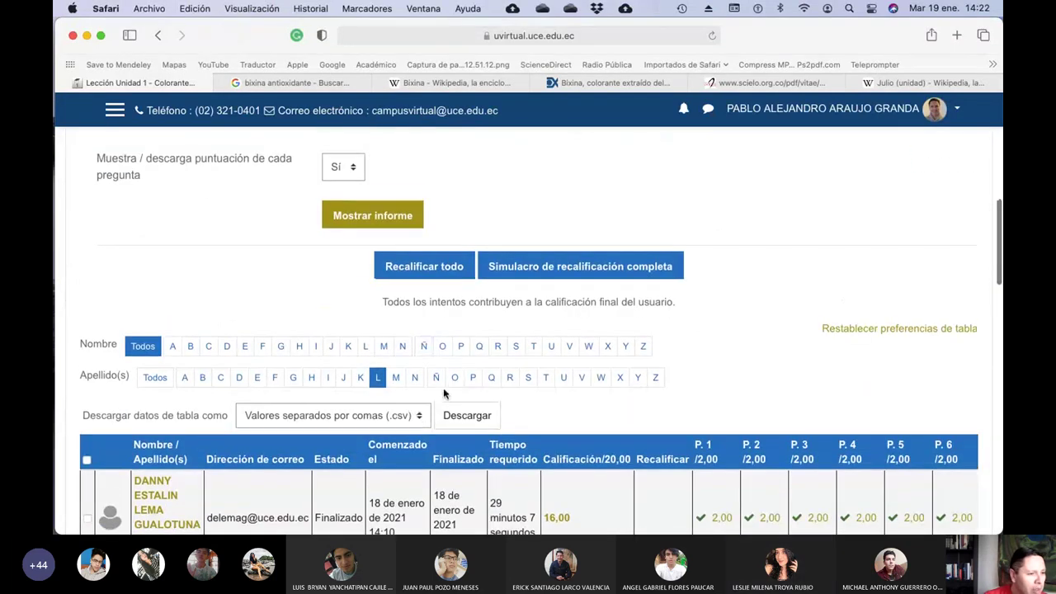
pyautogui.click(545, 380)
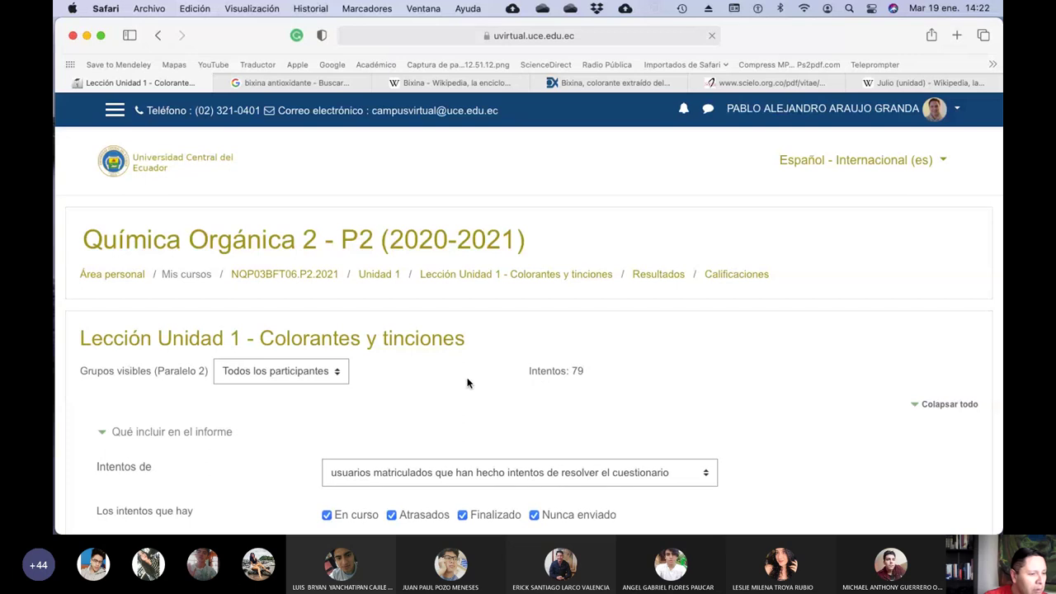
pyautogui.scroll(-8, 467, 382)
pyautogui.scroll(-8, 467, 382)
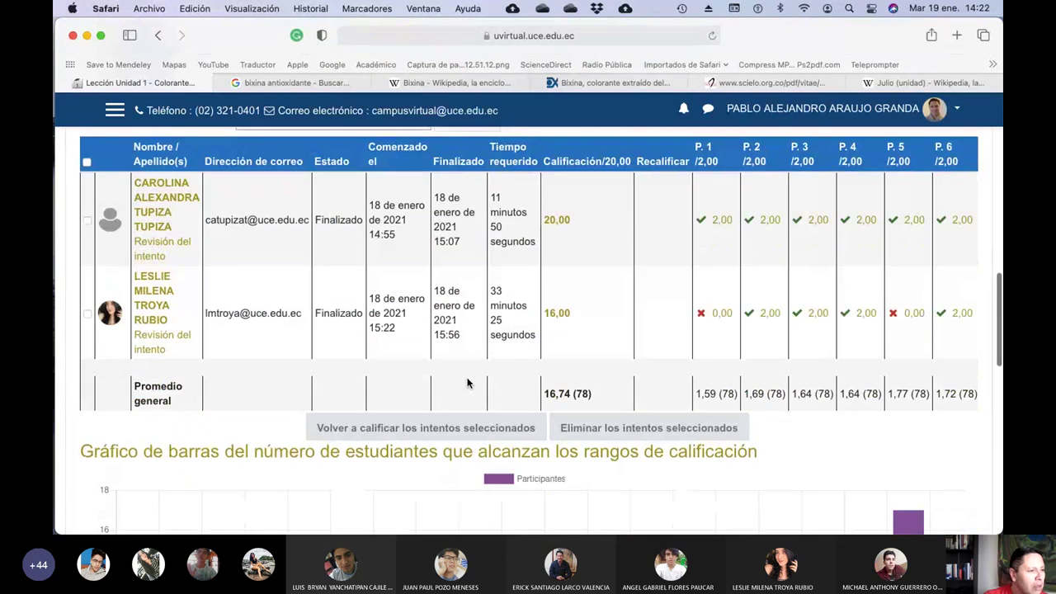
pyautogui.scroll(1, 467, 380)
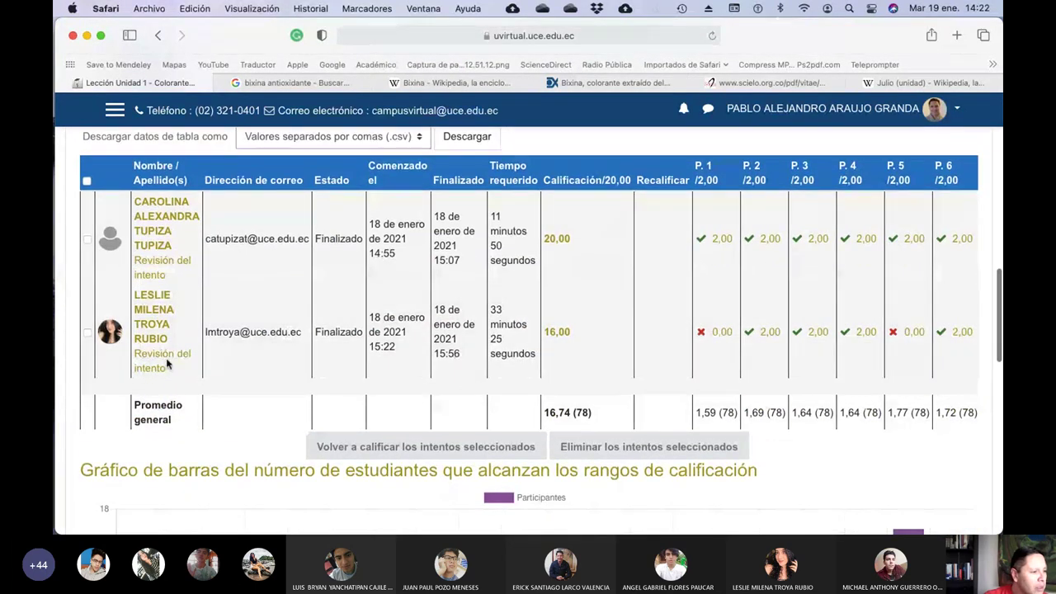
# - Open the review of the student's attempt started at 15:22 and examine questions 1 and 2 with their answers
pyautogui.click(161, 360)
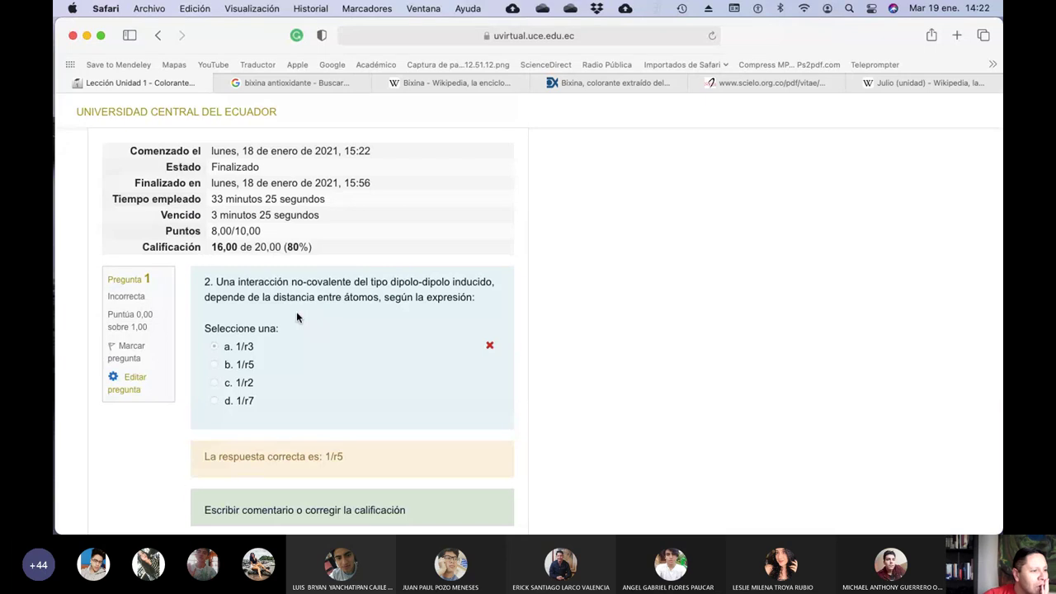
pyautogui.scroll(-10, 298, 318)
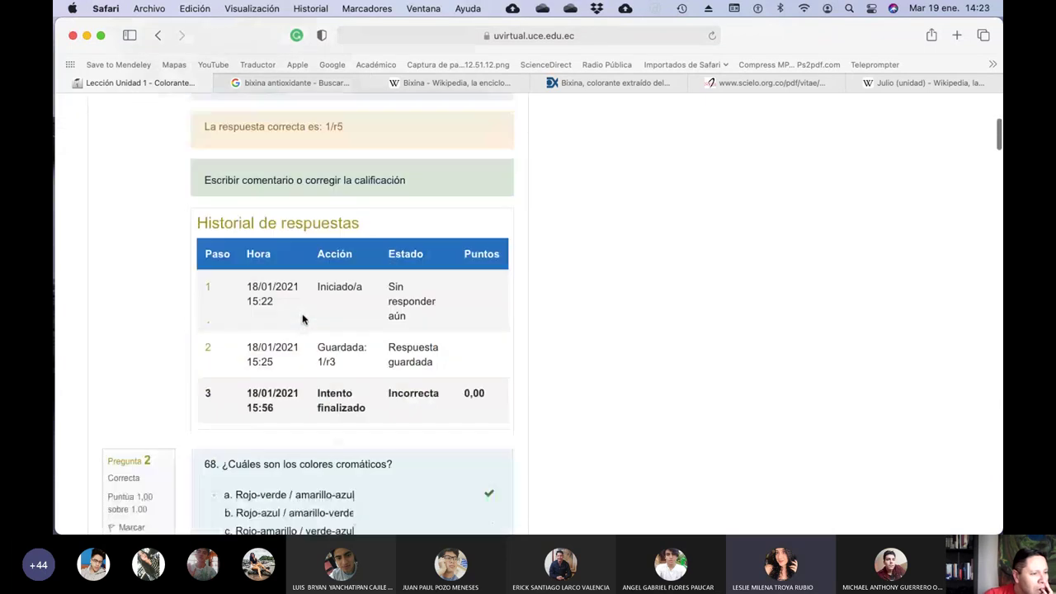
pyautogui.scroll(-2, 303, 320)
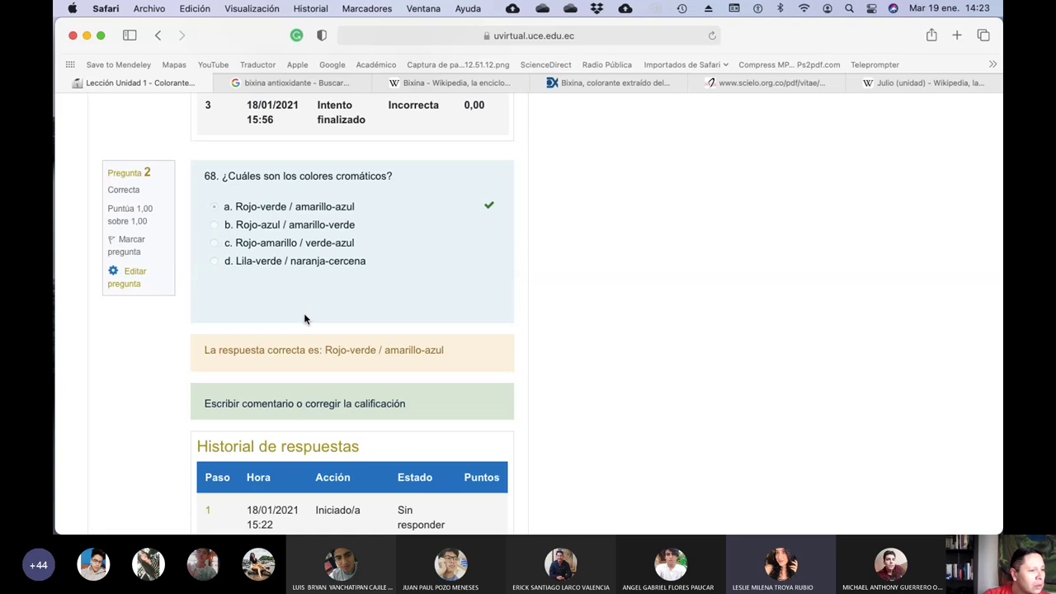
pyautogui.scroll(-2, 304, 319)
pyautogui.scroll(3, 304, 318)
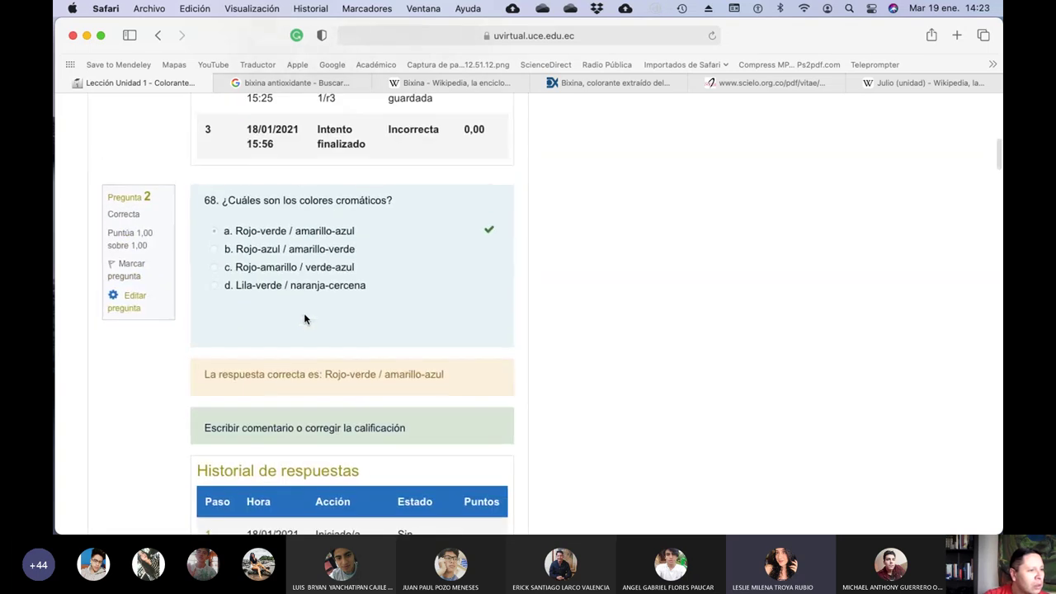
pyautogui.scroll(10, 304, 319)
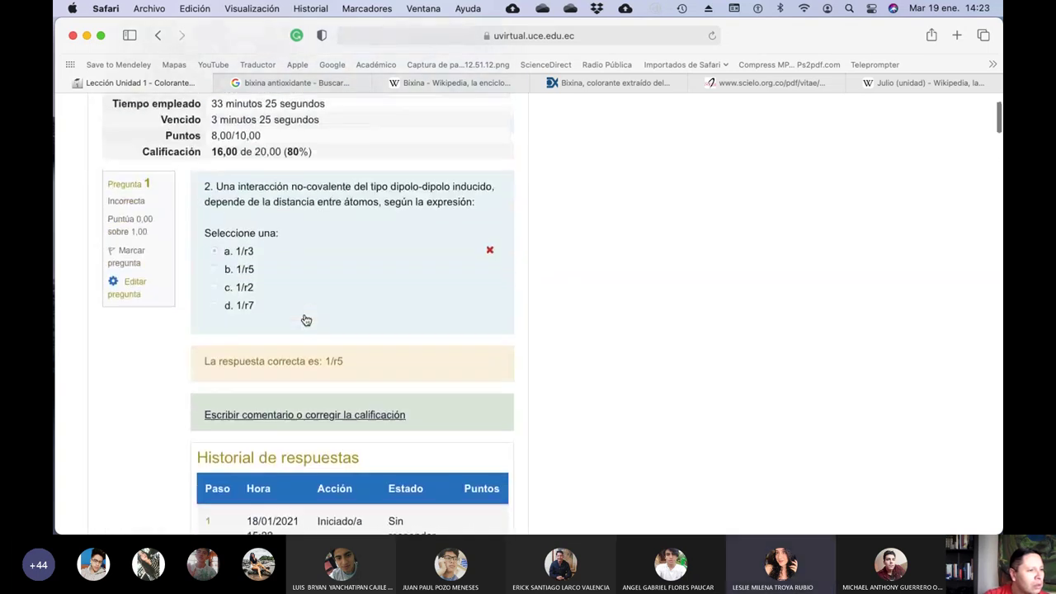
pyautogui.scroll(2, 304, 316)
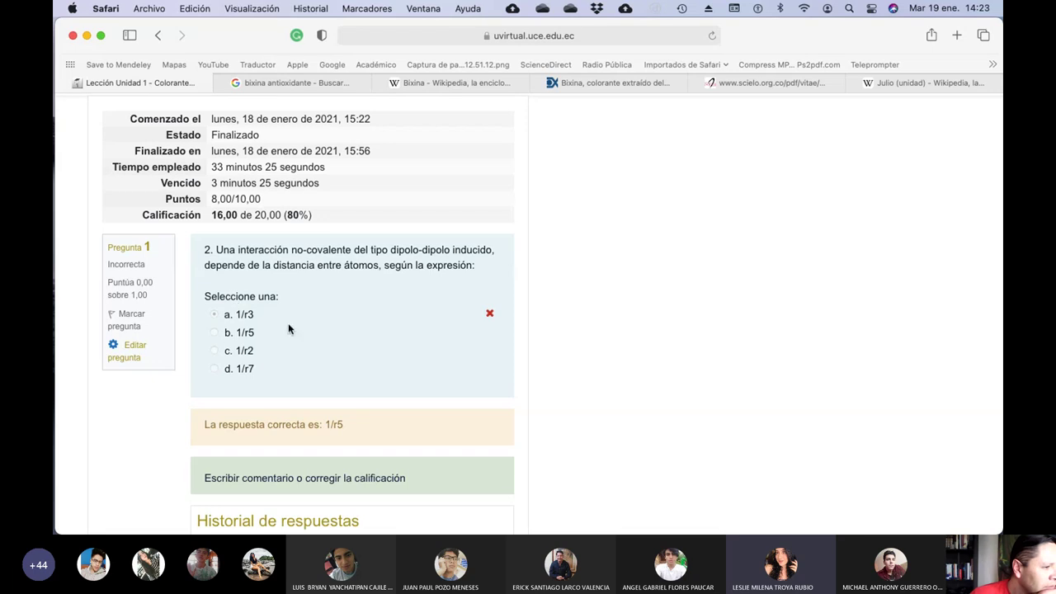
# - Switch to Finder, open the class 1 PDF on electron repulsion theory and non-covalent interactions (2020-2021), and widen its window
pyautogui.moveTo(79, 512)
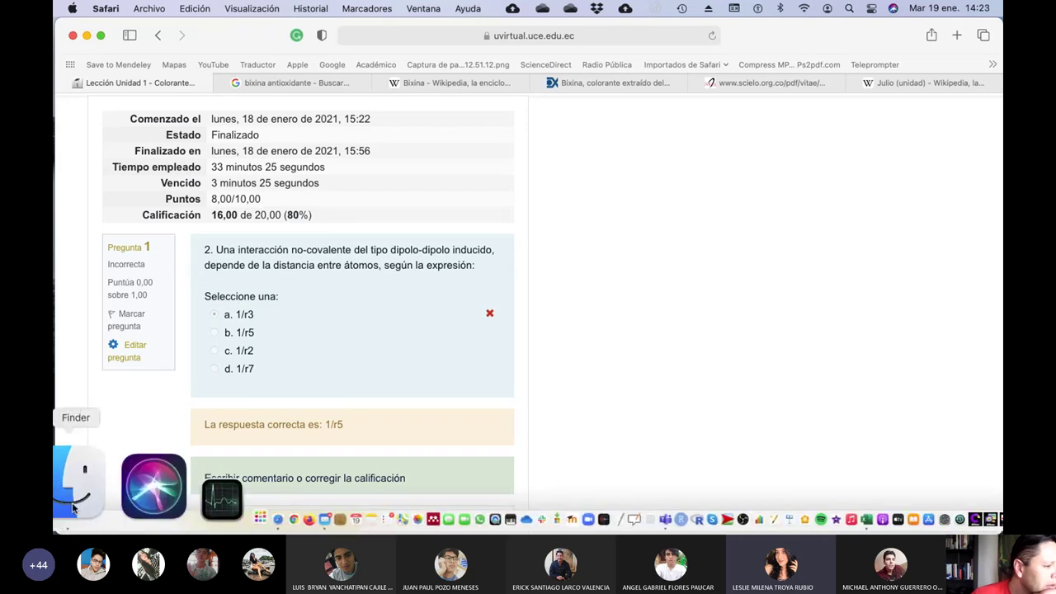
pyautogui.click(73, 507)
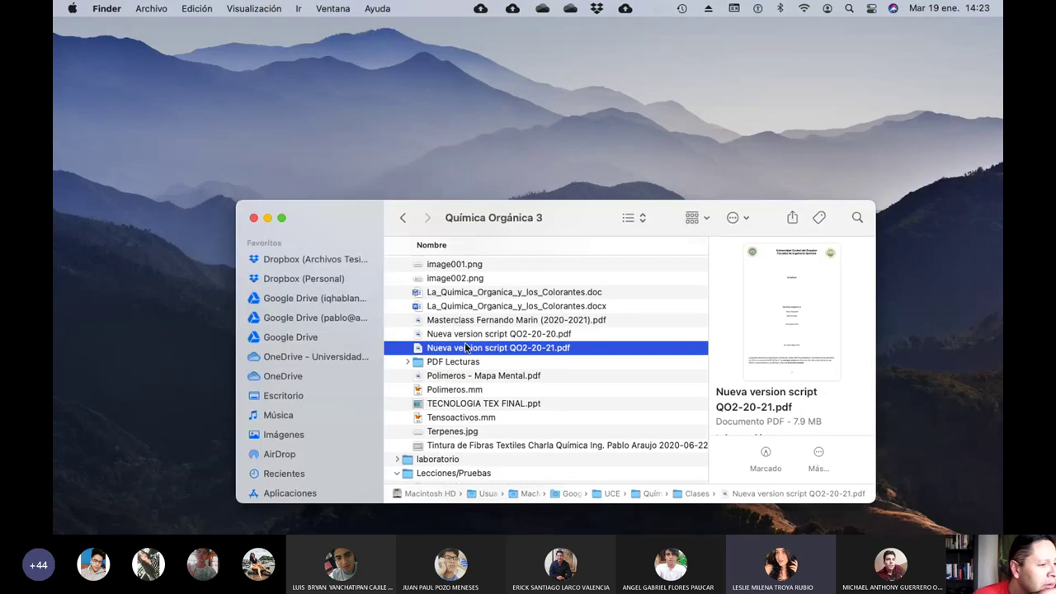
pyautogui.scroll(5, 475, 345)
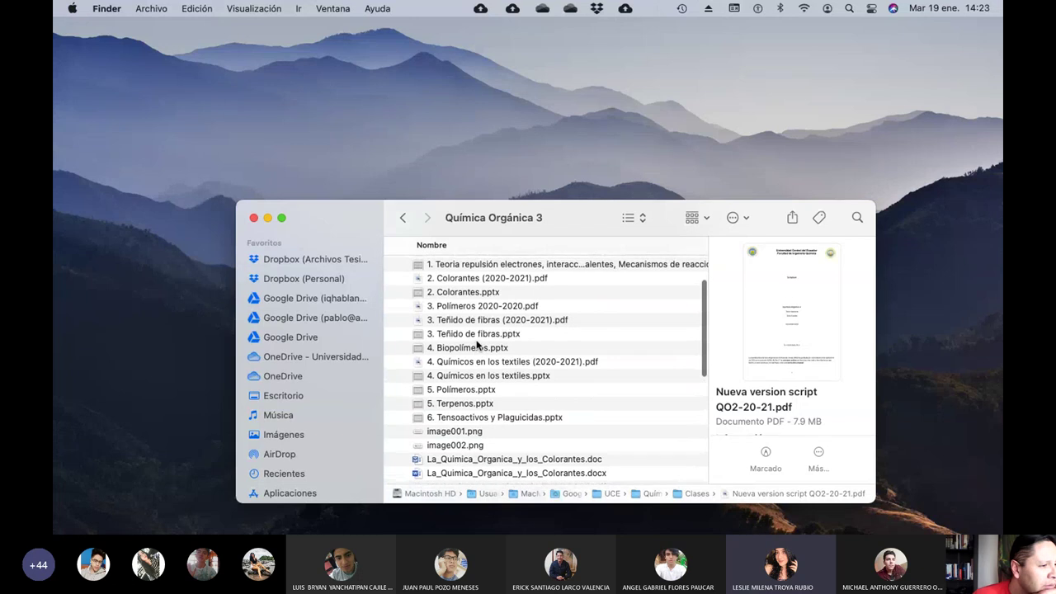
pyautogui.scroll(2, 476, 345)
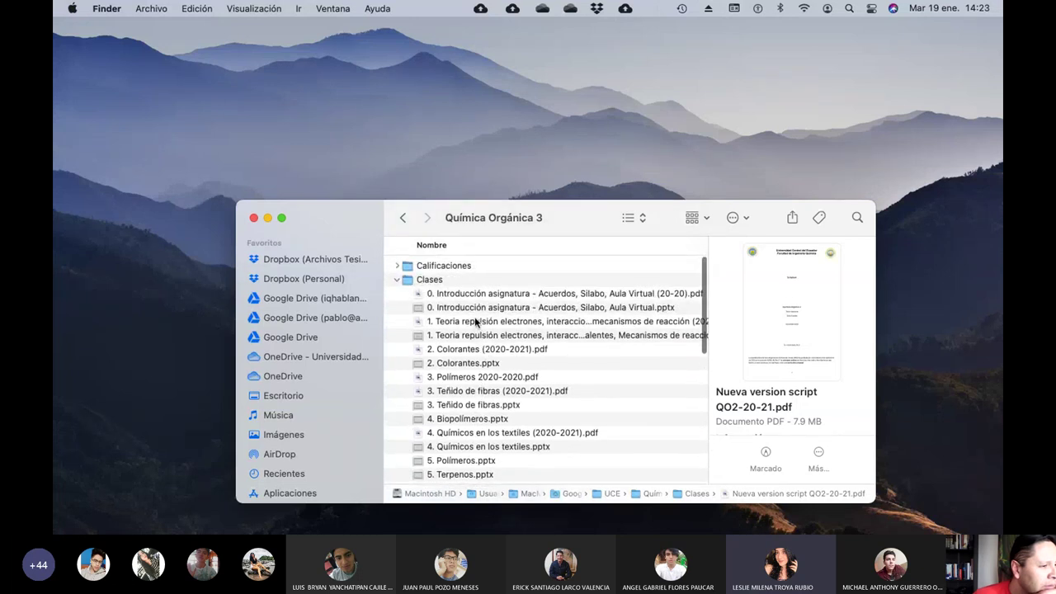
pyautogui.doubleClick(478, 325)
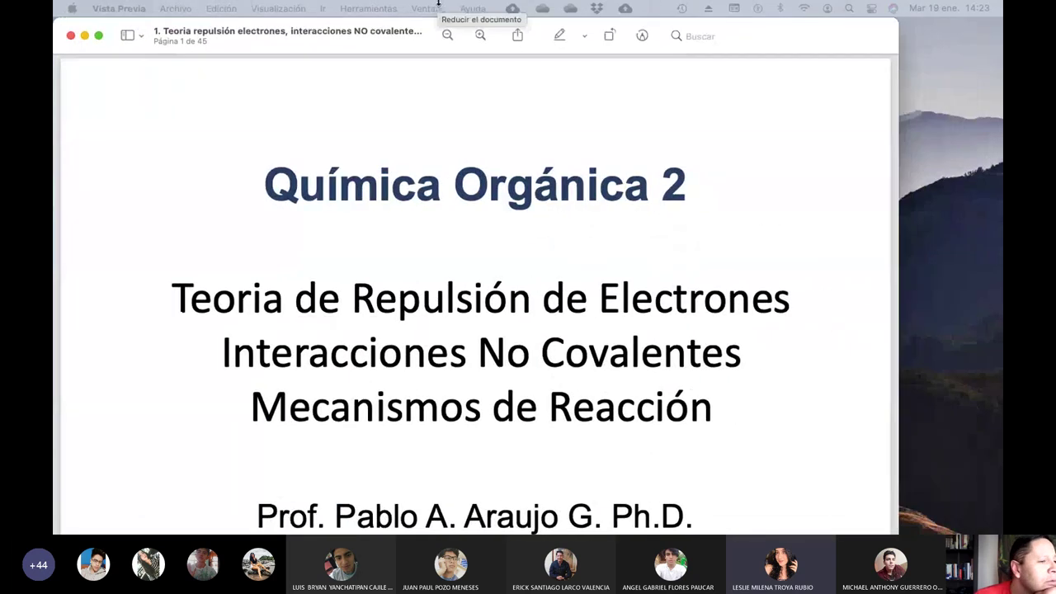
pyautogui.scroll(-3, 891, 301)
pyautogui.doubleClick(905, 306)
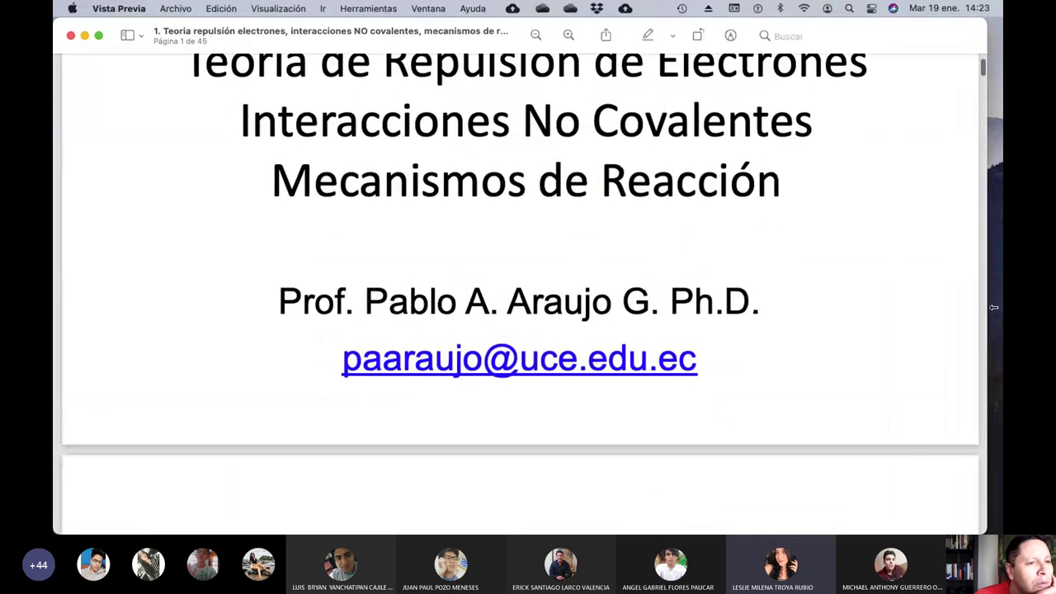
# - Look through the PDF for the table on page 36 comparing interaction types and their energy dependence on distance
pyautogui.scroll(-20, 691, 282)
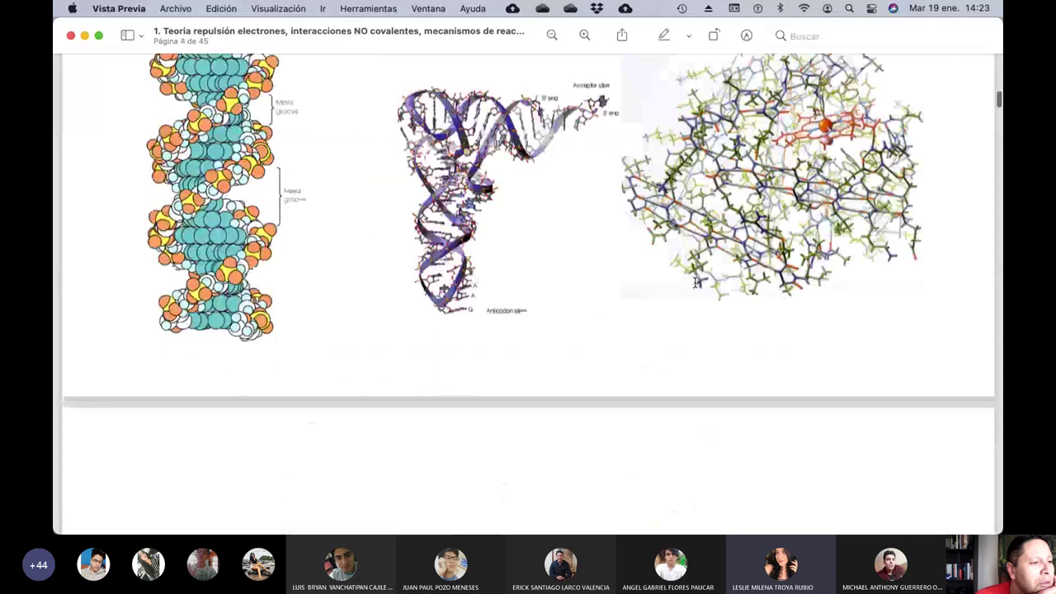
pyautogui.scroll(-20, 694, 287)
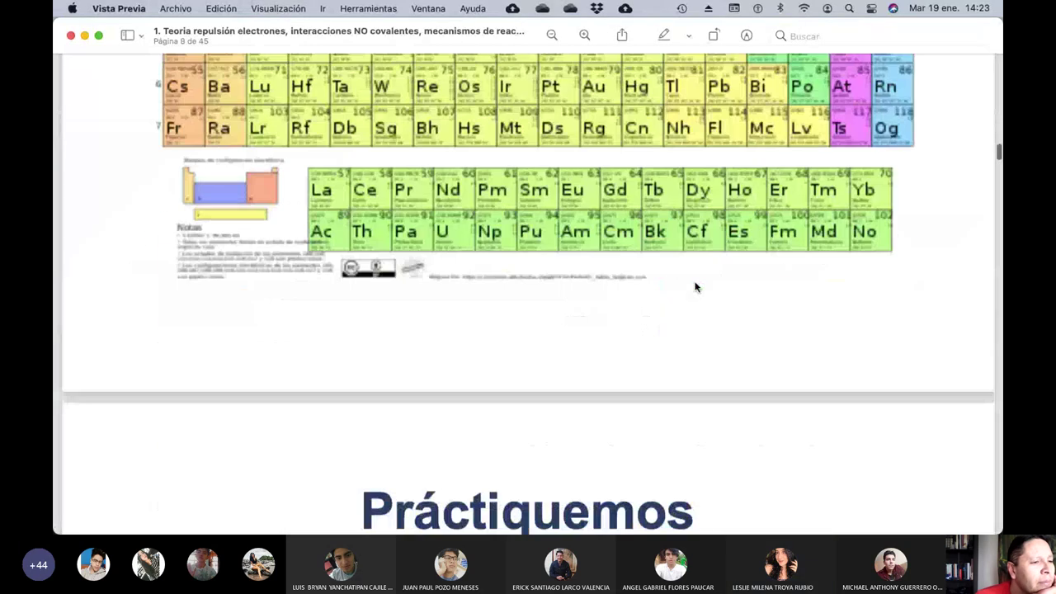
pyautogui.scroll(-20, 694, 286)
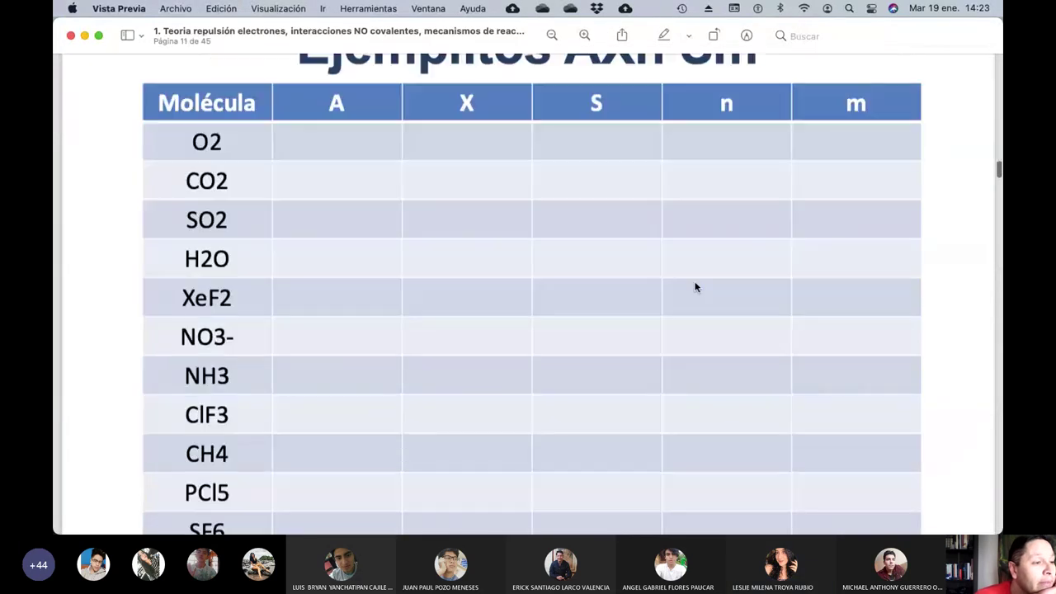
pyautogui.scroll(-20, 695, 288)
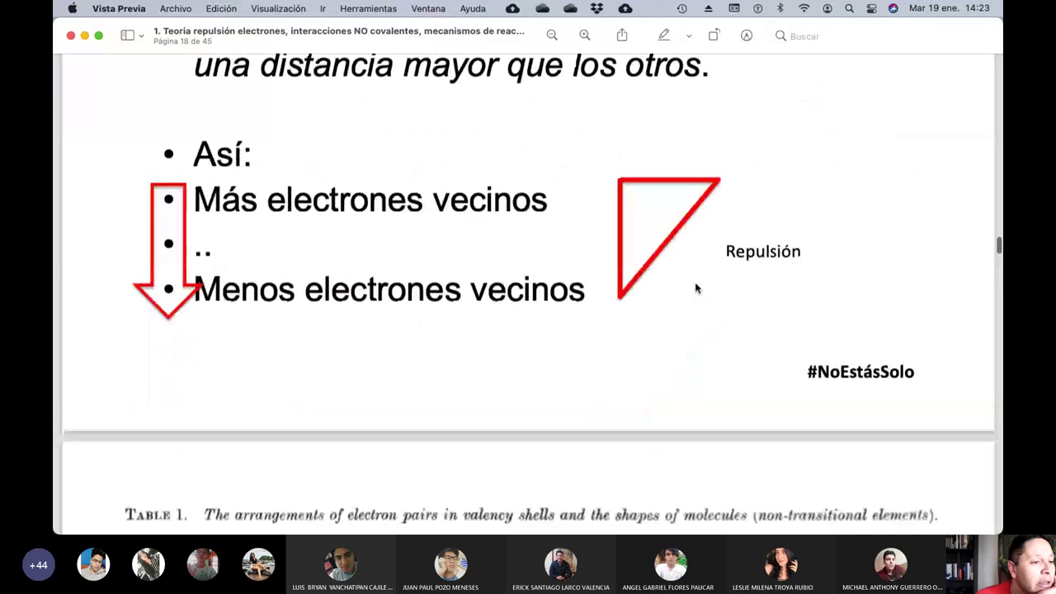
pyautogui.scroll(-20, 695, 288)
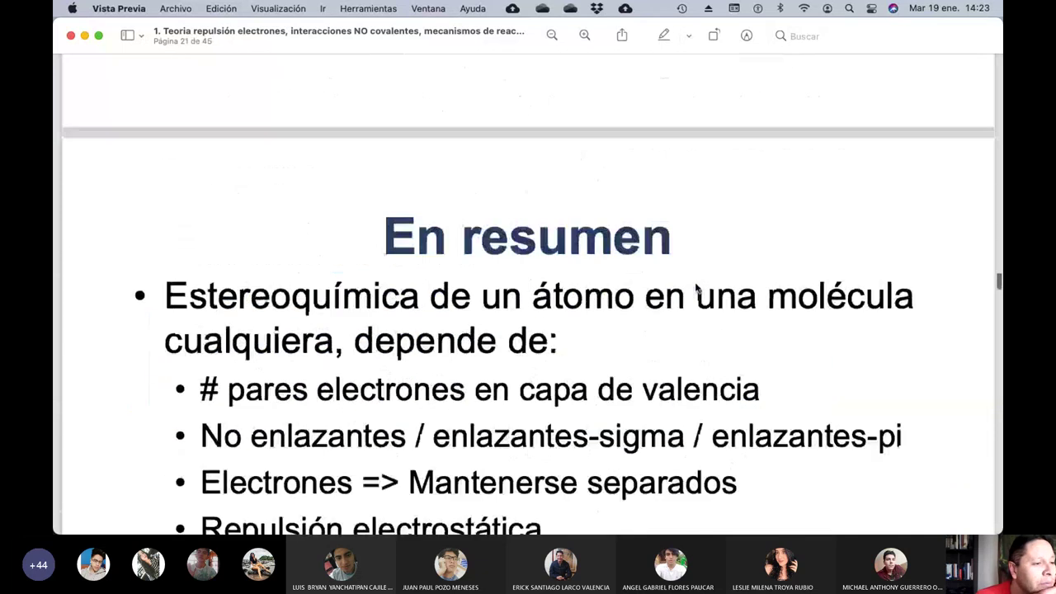
pyautogui.scroll(-20, 695, 288)
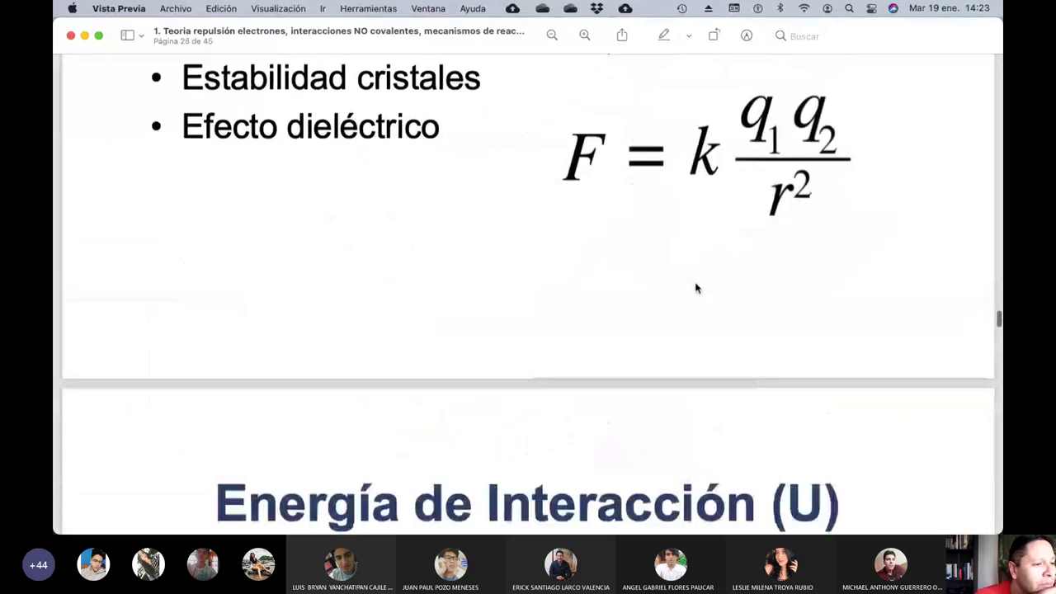
pyautogui.scroll(-20, 695, 288)
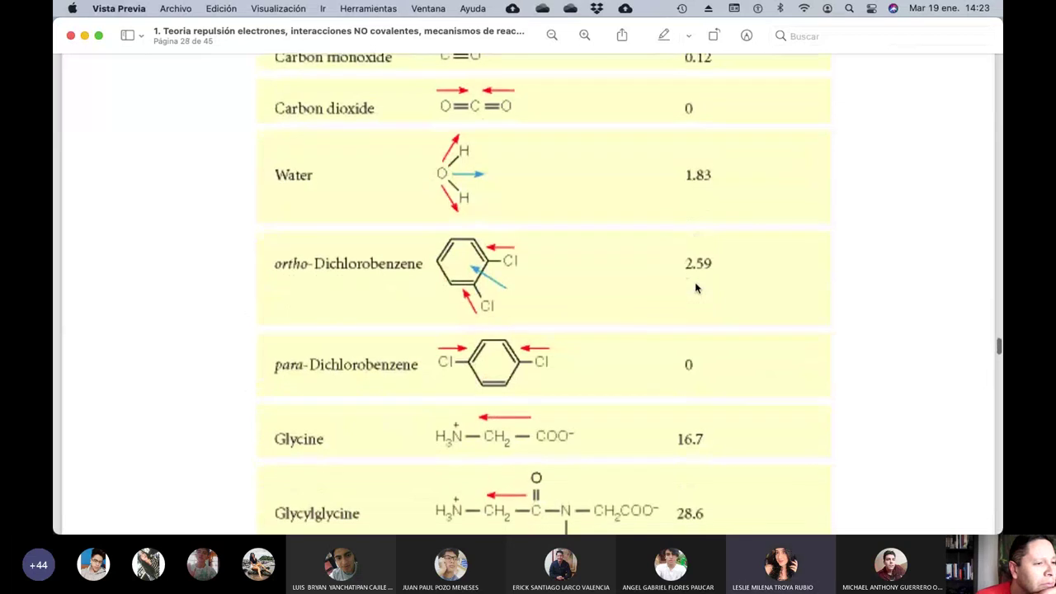
pyautogui.scroll(-20, 695, 288)
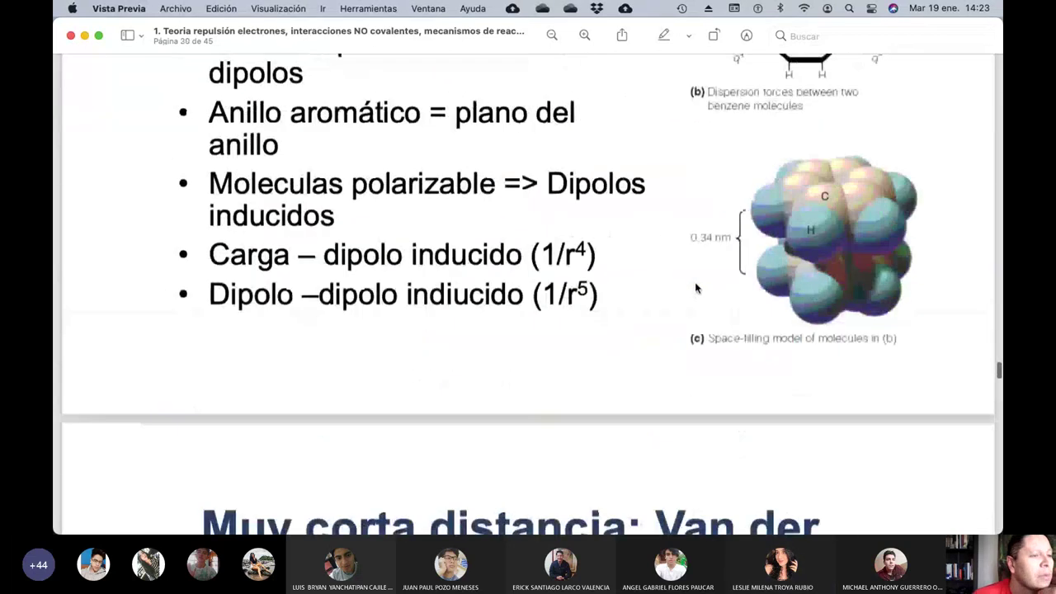
pyautogui.scroll(-20, 696, 288)
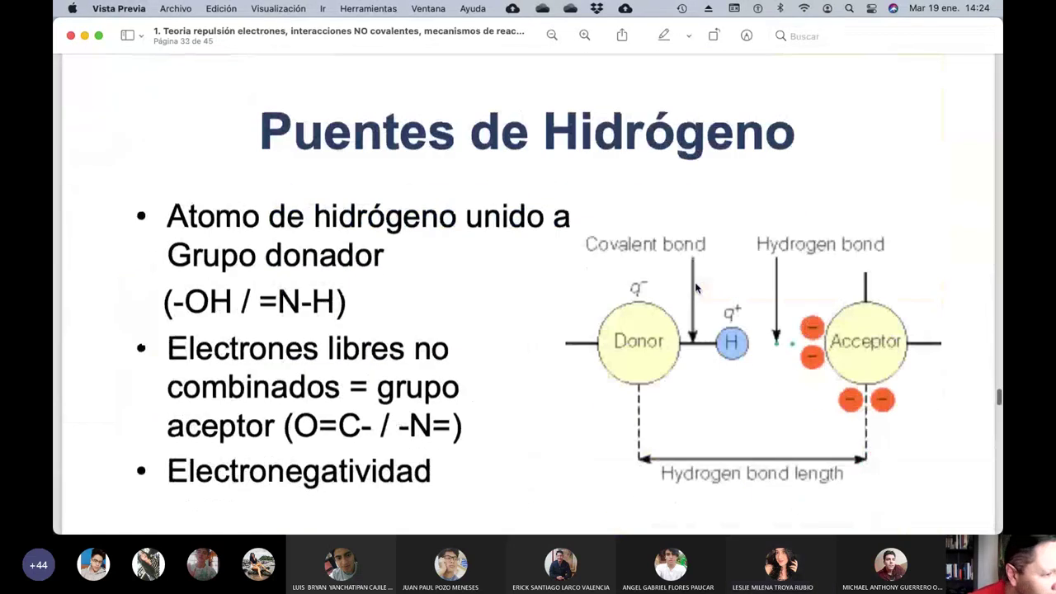
pyautogui.scroll(-20, 696, 288)
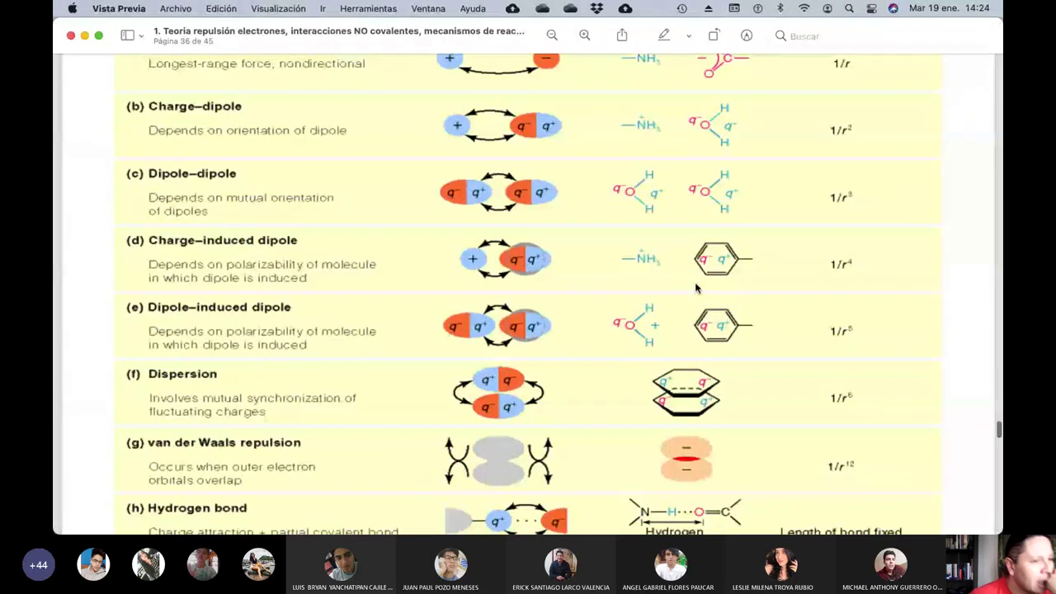
pyautogui.scroll(3, 696, 288)
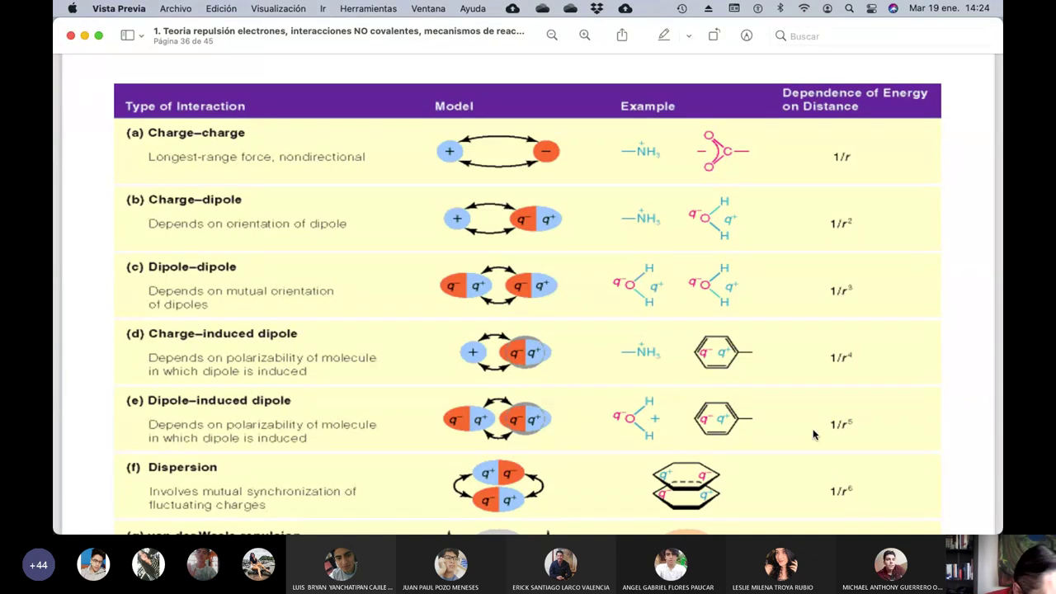
# - Examine the dipole–induced dipole row of the table up close, from its distance expression to its name and description
pyautogui.scroll(5, 813, 435)
pyautogui.hscroll(3, 813, 433)
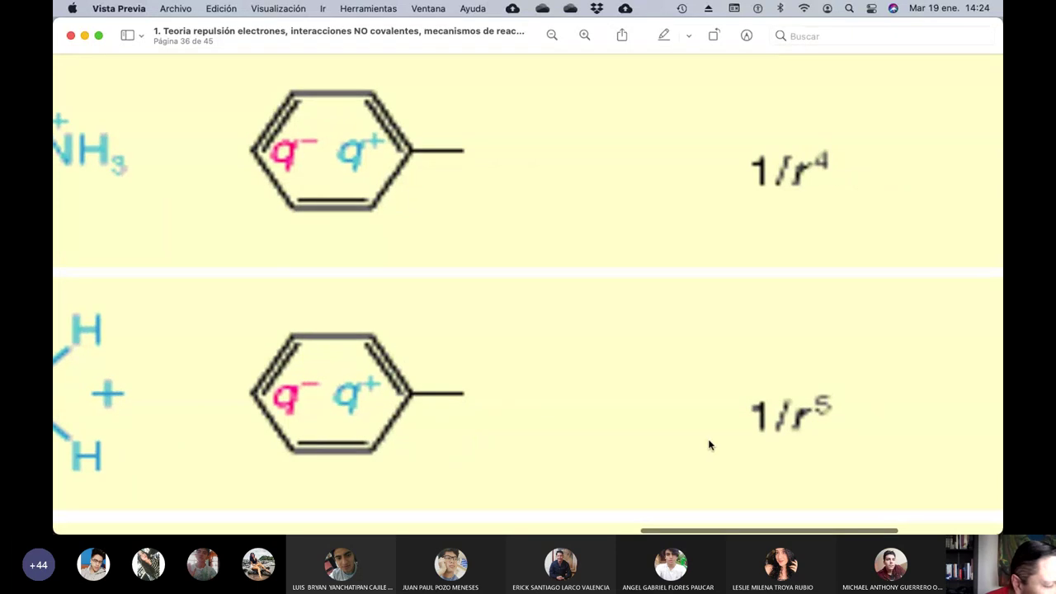
pyautogui.hscroll(-10, 708, 445)
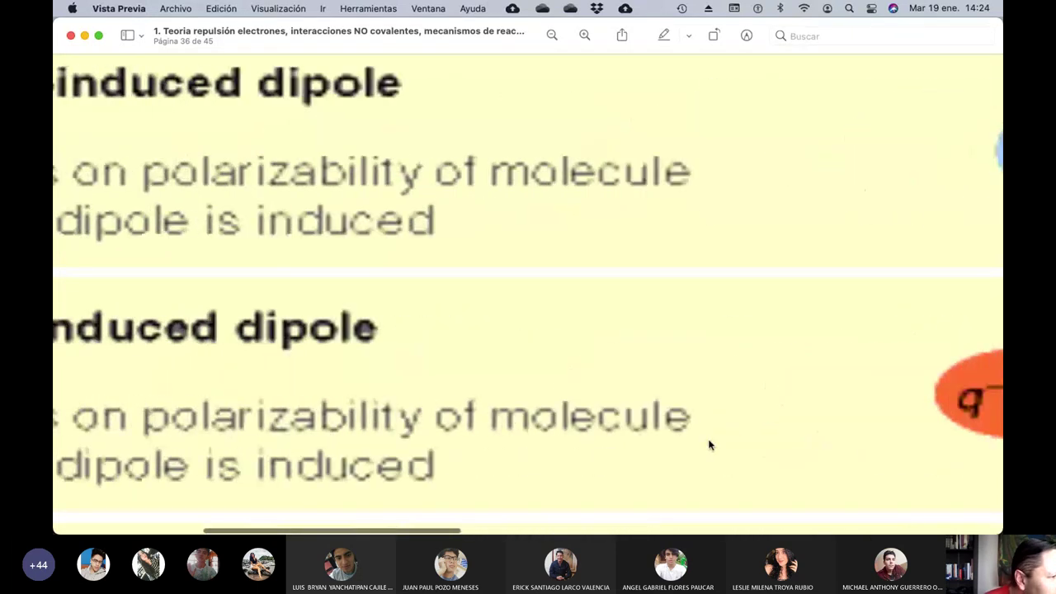
pyautogui.hscroll(-5, 709, 445)
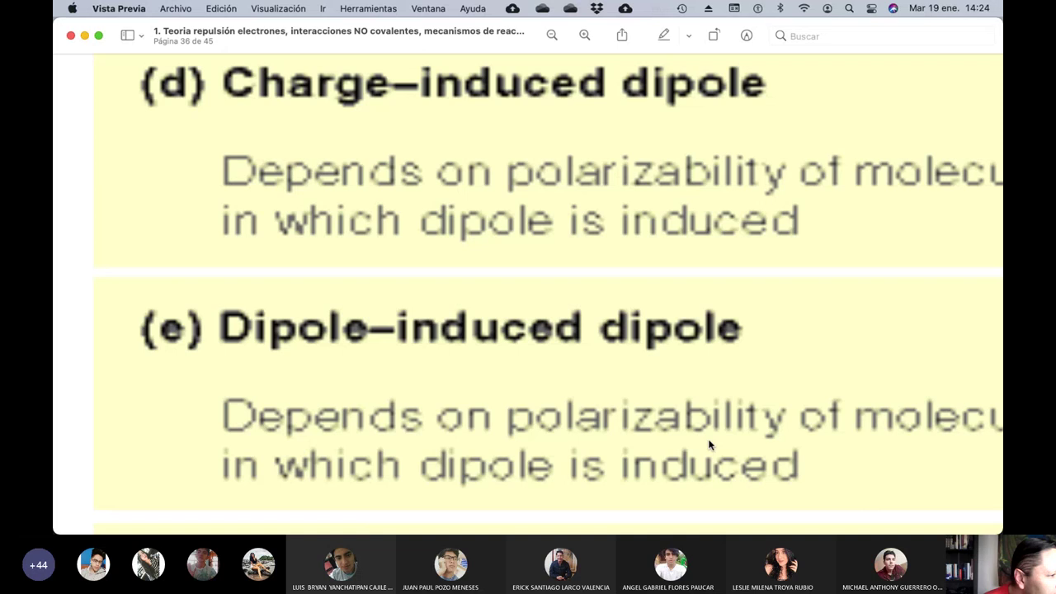
# - Switch back to Safari on Escritorio 14, where question 1 of the student's attempt review is open
pyautogui.hotkey('ctrl', 'Up')
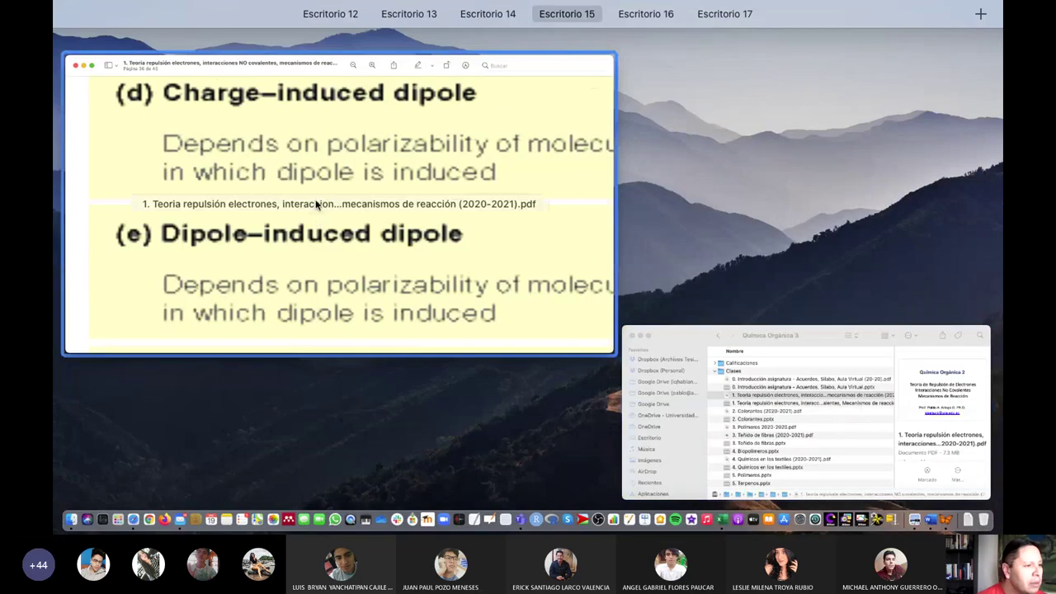
pyautogui.moveTo(476, 75)
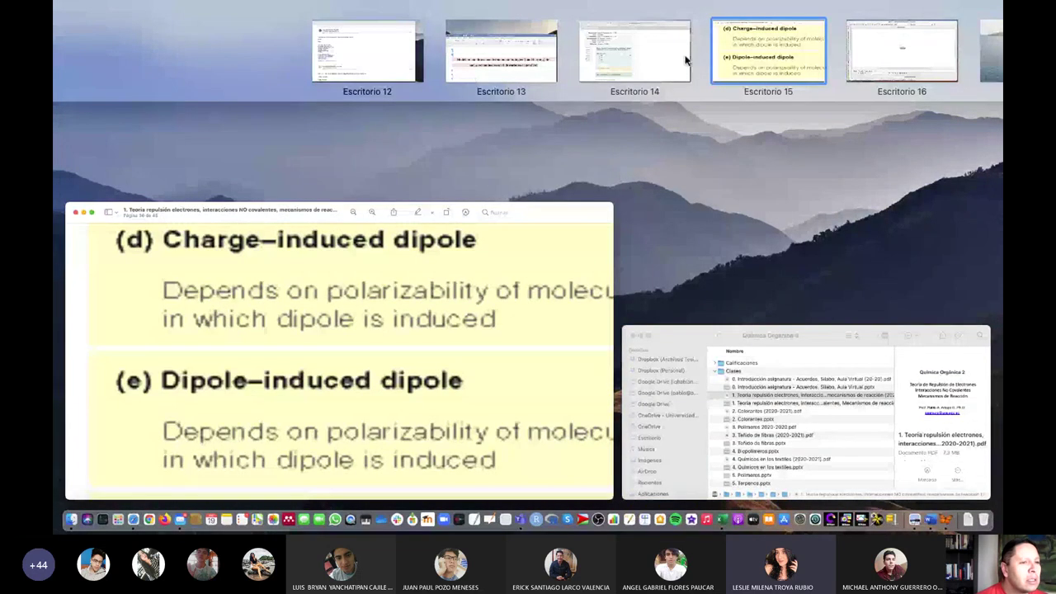
pyautogui.click(652, 67)
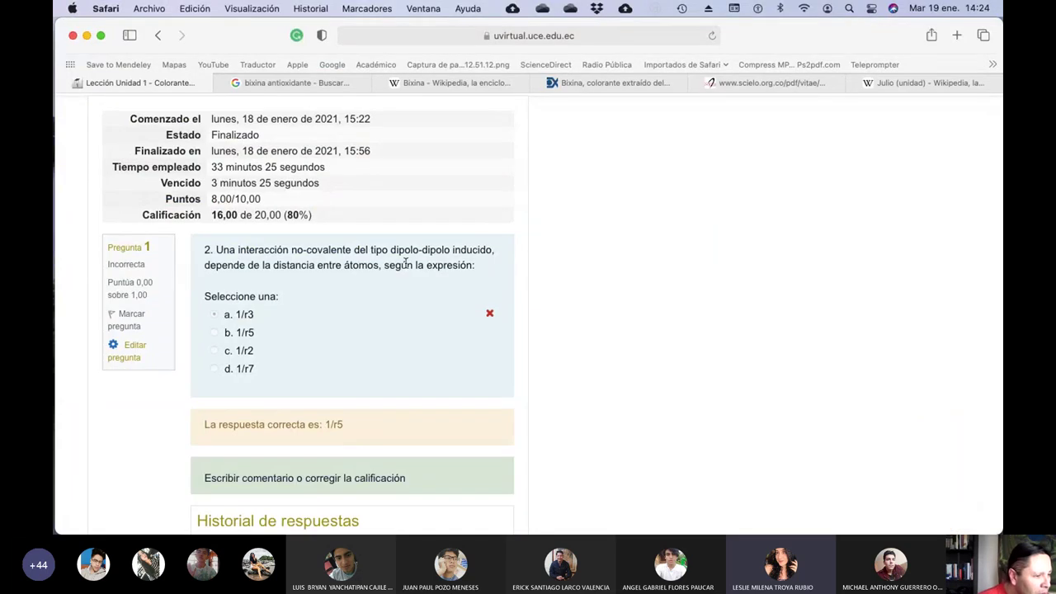
# - Move the PDF window showing bixin and norbixin to Escritorio 17, and switch to the class 1 PDF on Escritorio 15
pyautogui.hotkey('ctrl', 'Up')
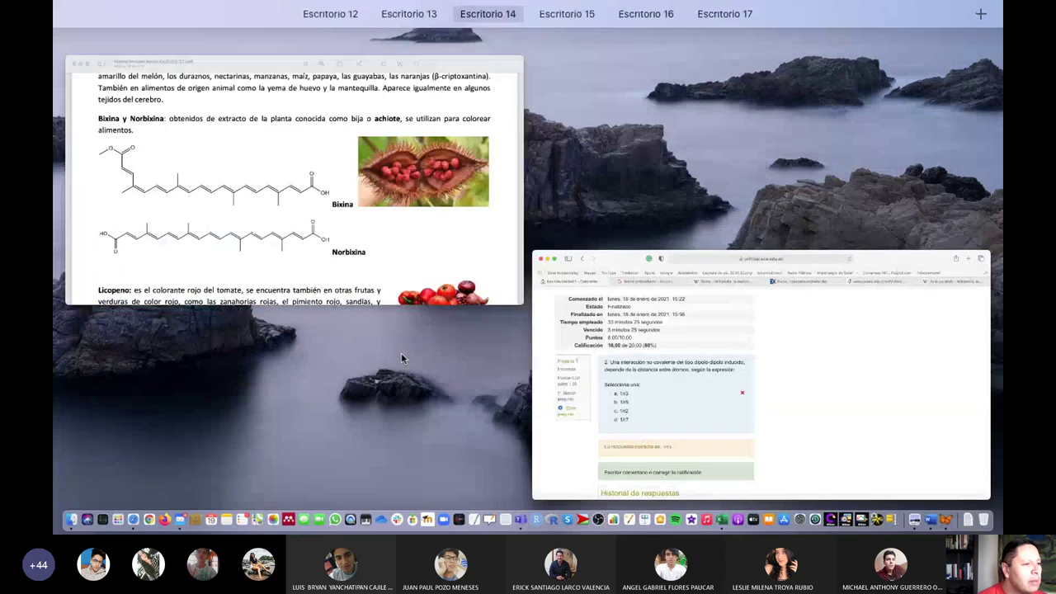
pyautogui.moveTo(402, 357); pyautogui.dragTo(858, 58)
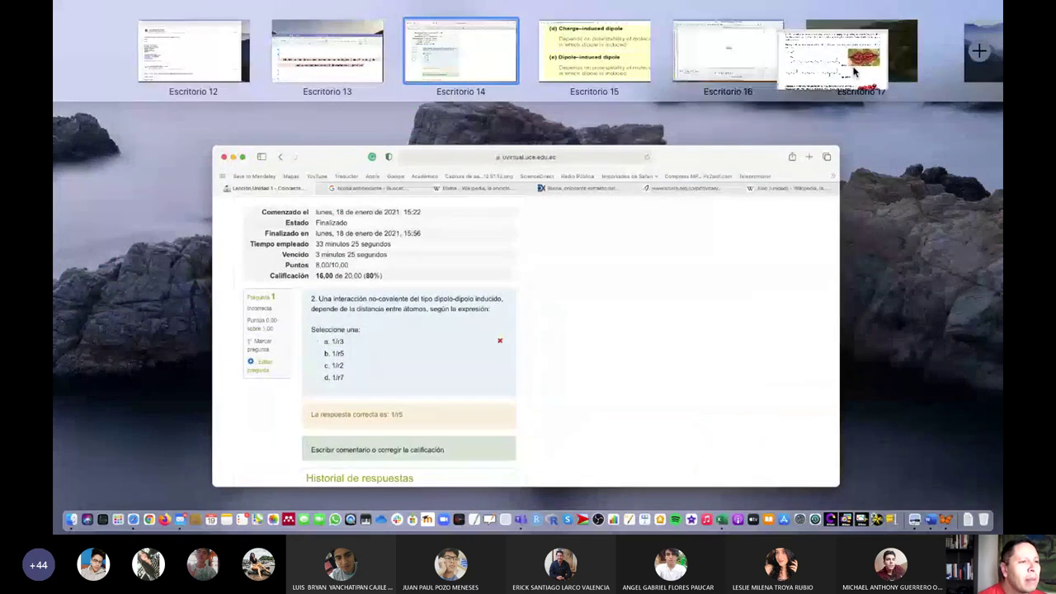
pyautogui.click(594, 51)
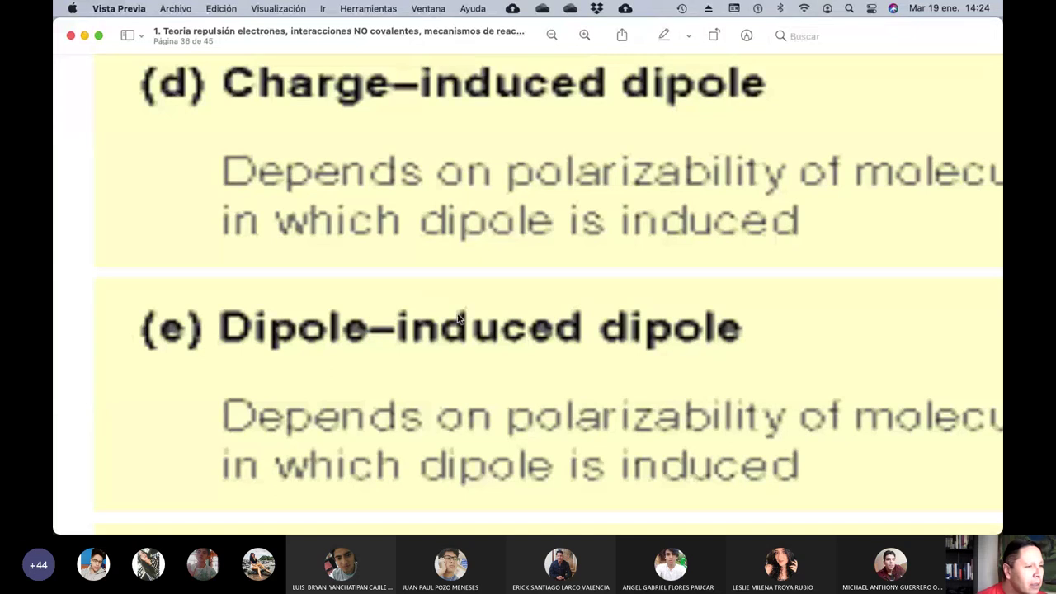
# - Review the full interaction table on page 36, comparing each interaction type with its distance expression
pyautogui.scroll(-5, 464, 344)
pyautogui.scroll(2, 466, 344)
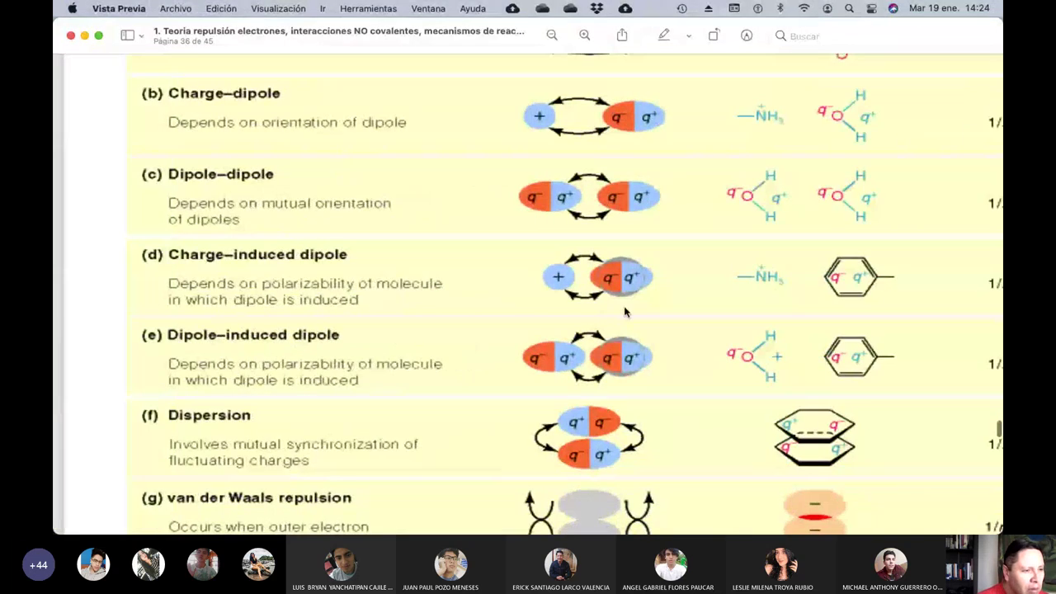
pyautogui.hscroll(3, 624, 312)
pyautogui.hscroll(-2, 624, 312)
pyautogui.scroll(3, 624, 312)
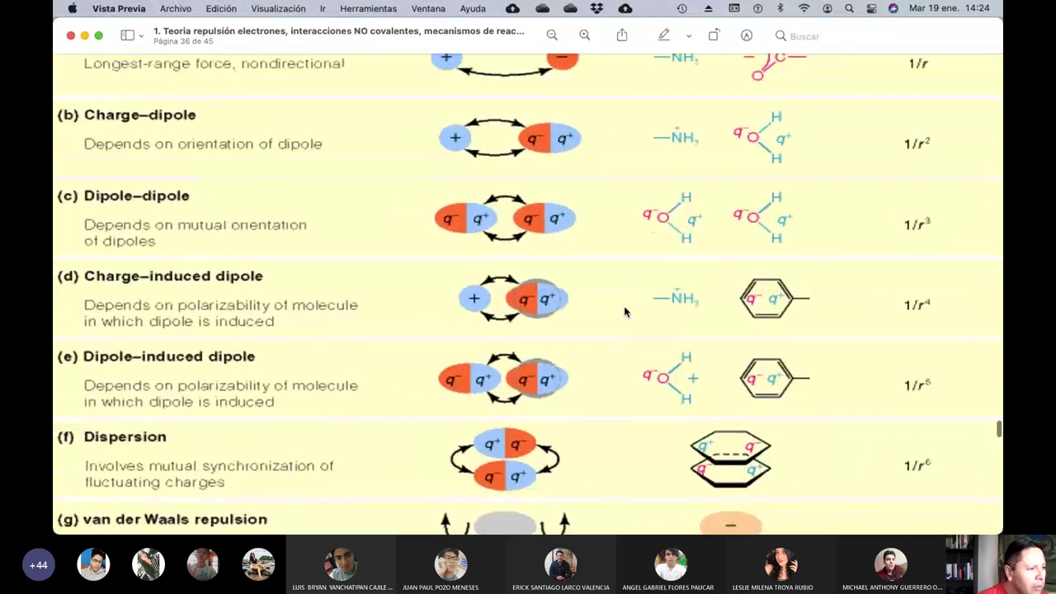
# - Go back through the PDF to the induced dipoles slide on page 30 and check its dipole–induced dipole distance expression
pyautogui.scroll(10, 624, 312)
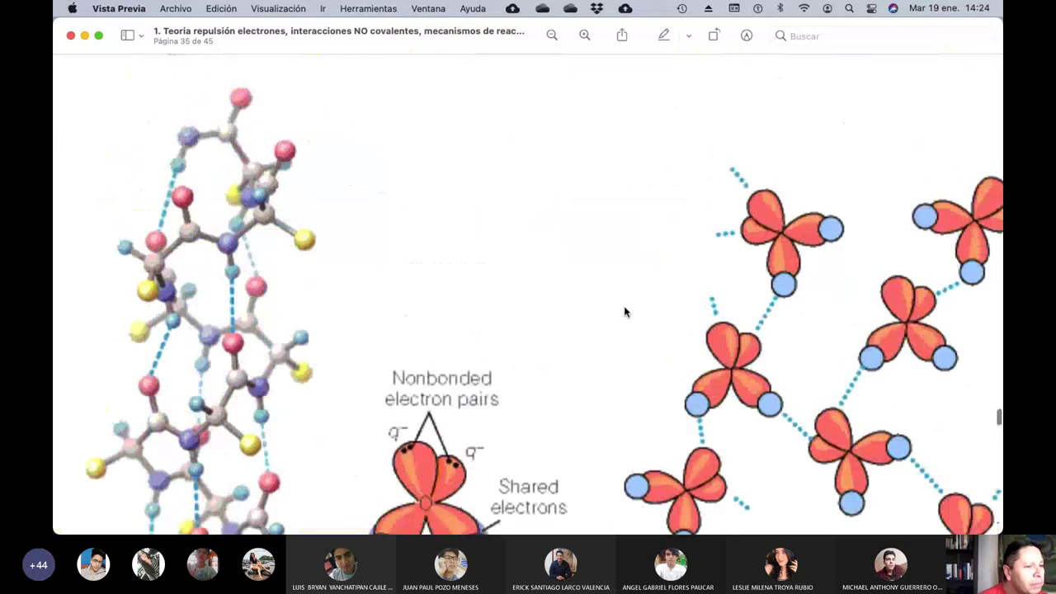
pyautogui.scroll(10, 624, 312)
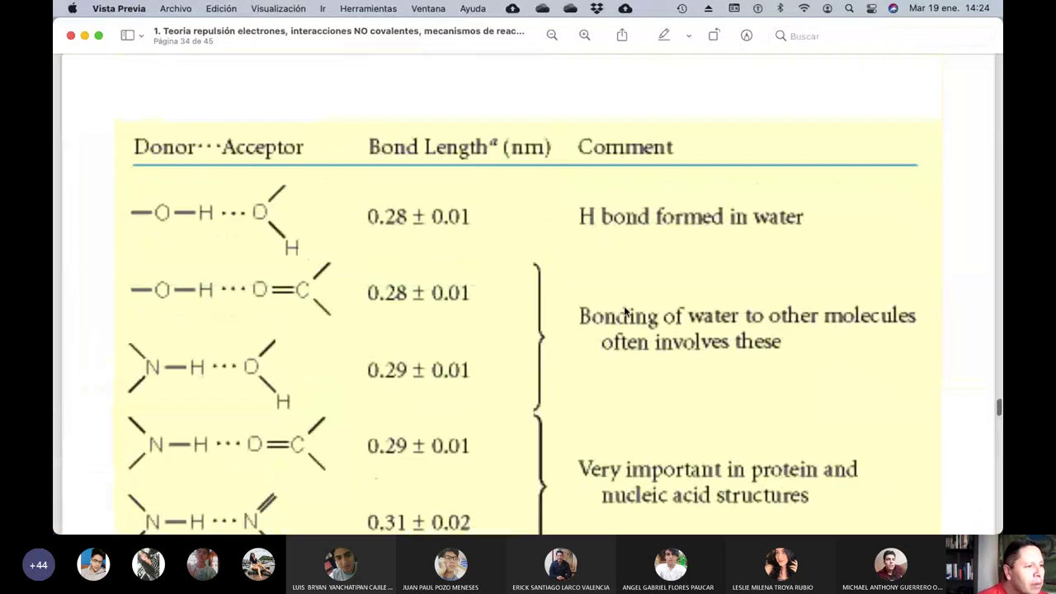
pyautogui.scroll(12, 624, 312)
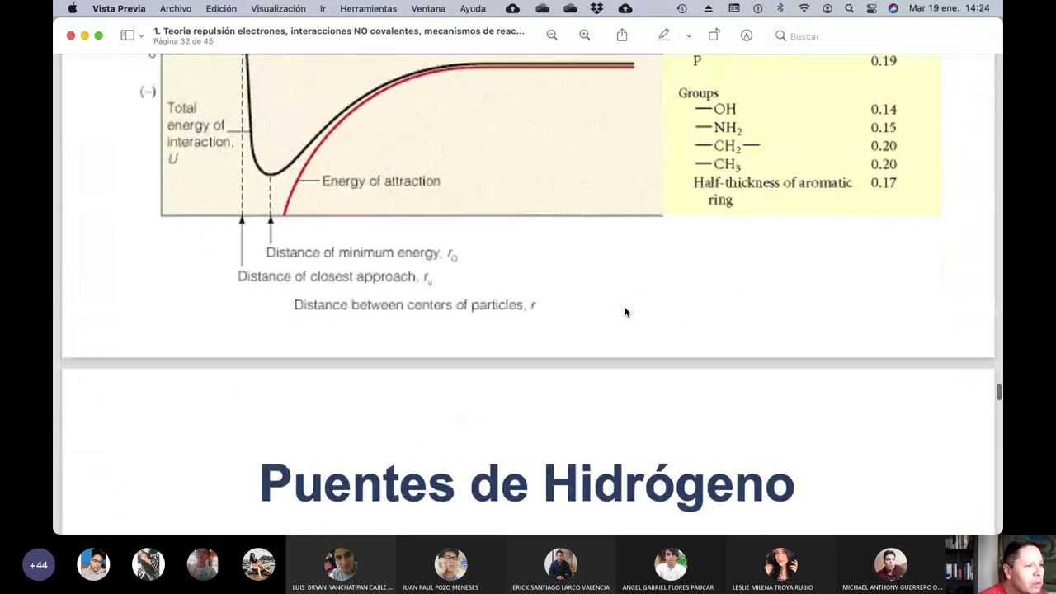
pyautogui.scroll(12, 625, 312)
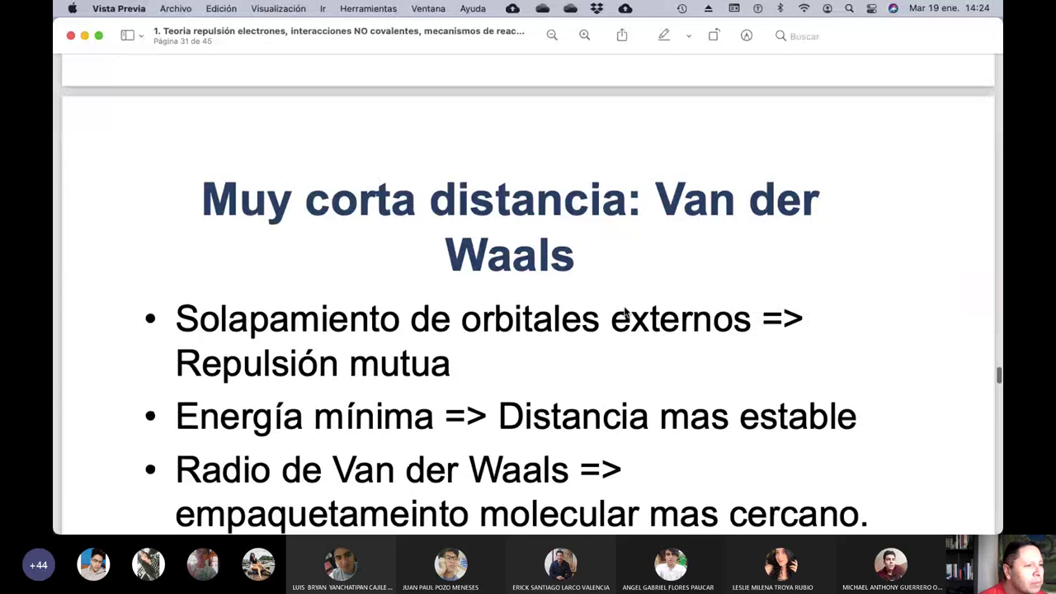
pyautogui.scroll(3, 625, 312)
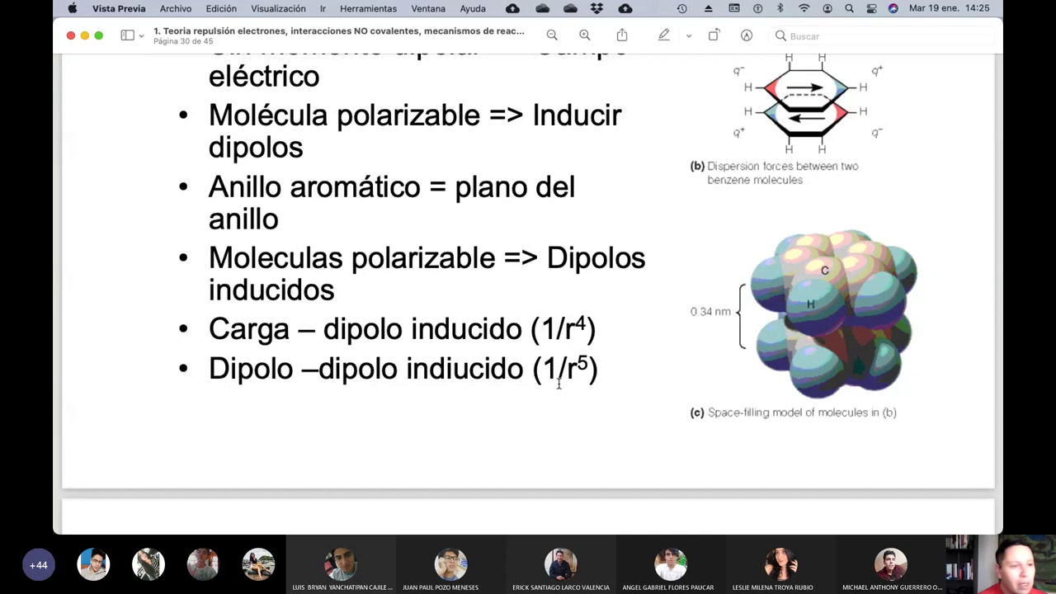
pyautogui.scroll(3, 628, 389)
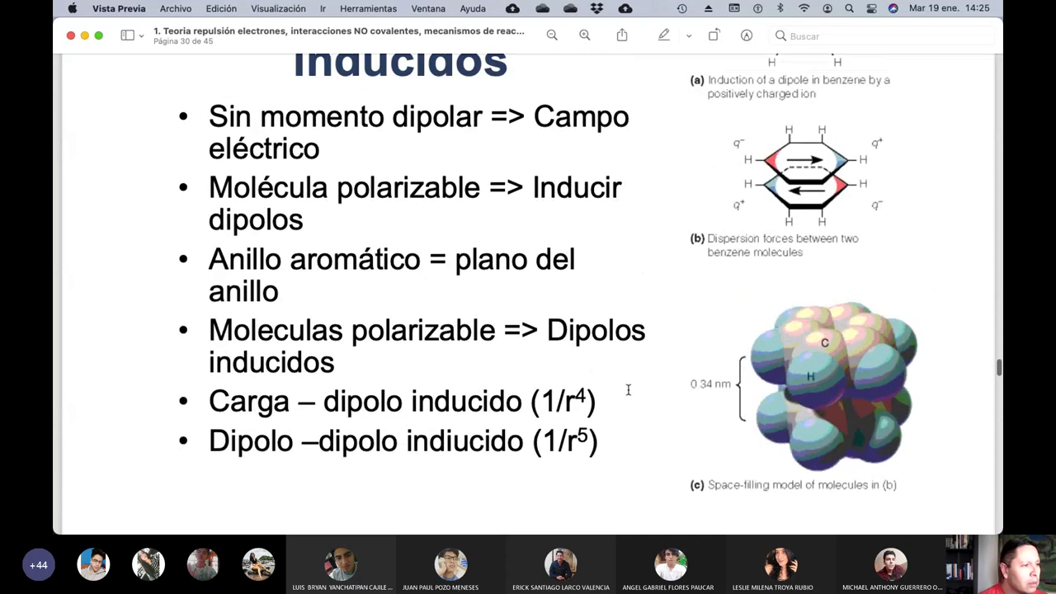